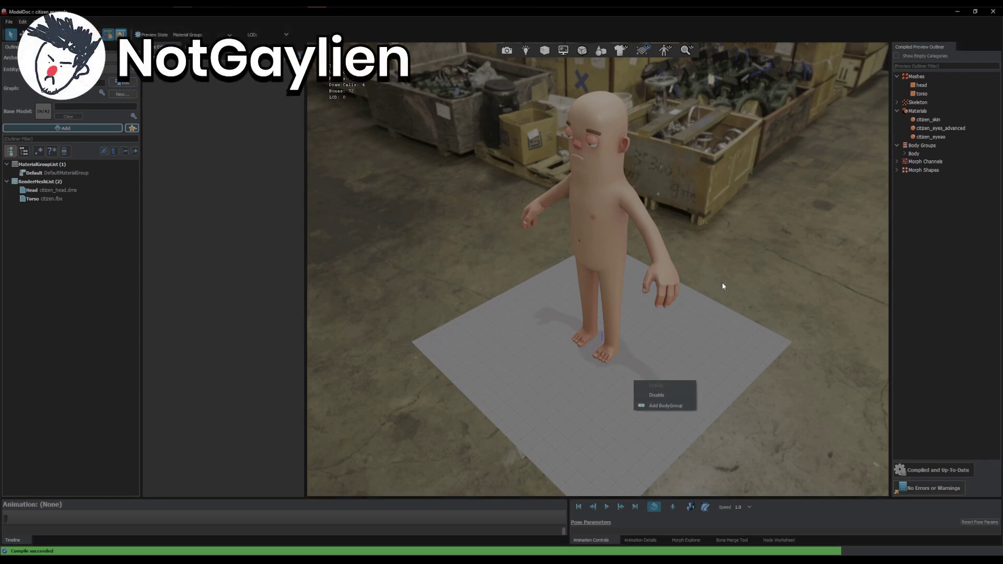
Dismiss the viewport pop-up and orbit from the character's front around to its back
{"action": "left_click", "coordinate": [722, 286]}
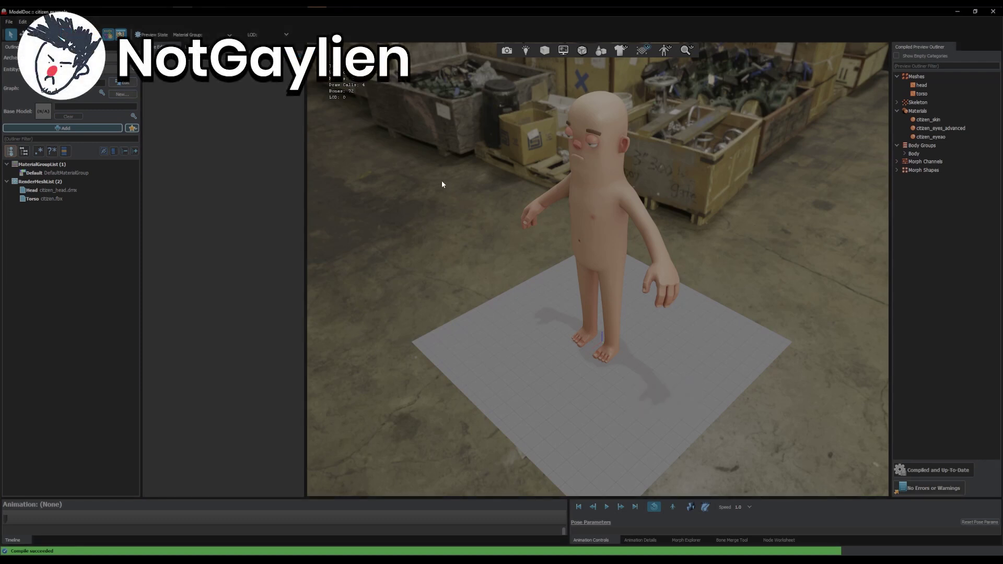
{"action": "left_click_drag", "start_coordinate": [446, 181], "coordinate": [405, 192]}
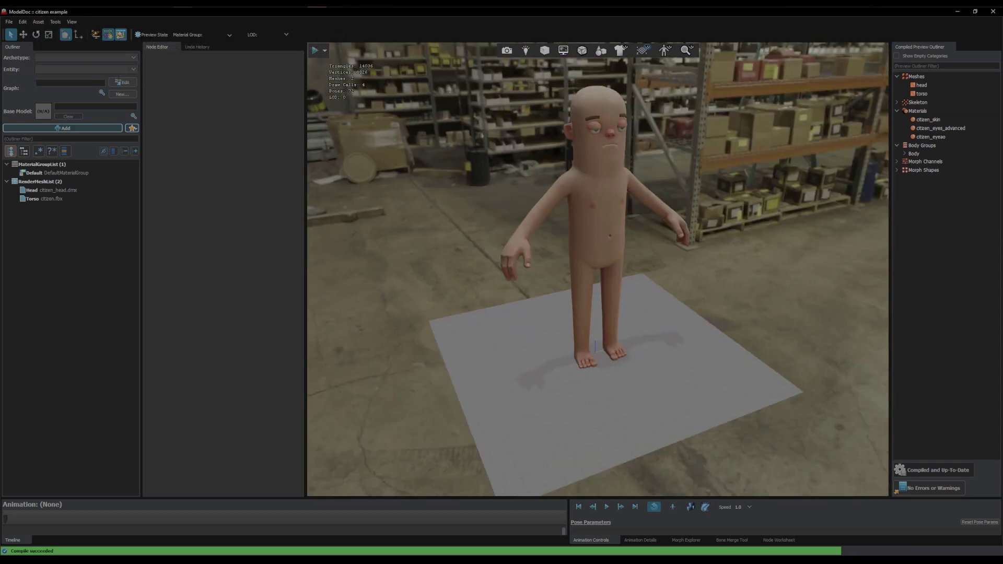
{"action": "left_click_drag", "start_coordinate": [406, 192], "coordinate": [609, 180]}
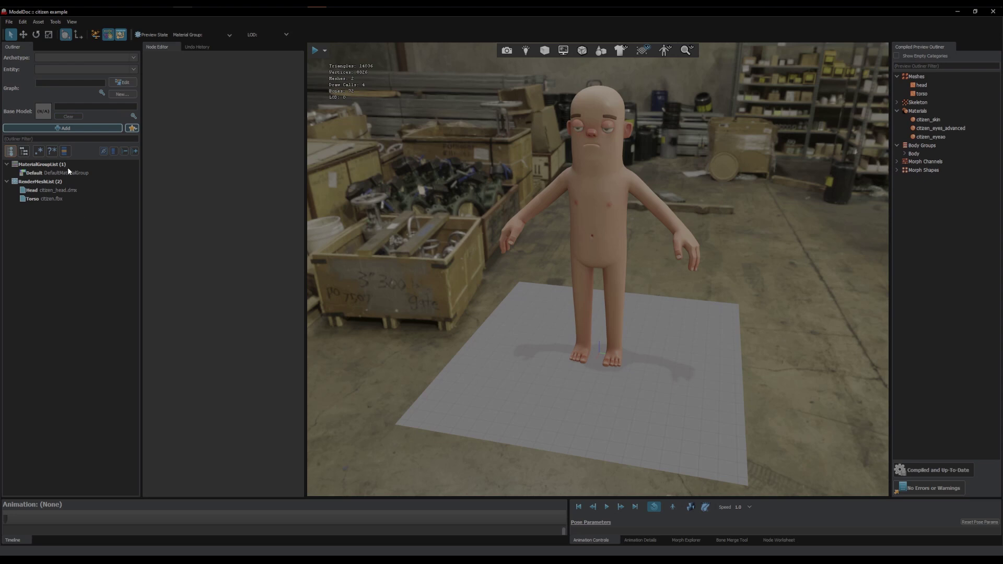
In the Torso render mesh, toggle the hands, legs and torso source parts off and back on
{"action": "left_click", "coordinate": [33, 200]}
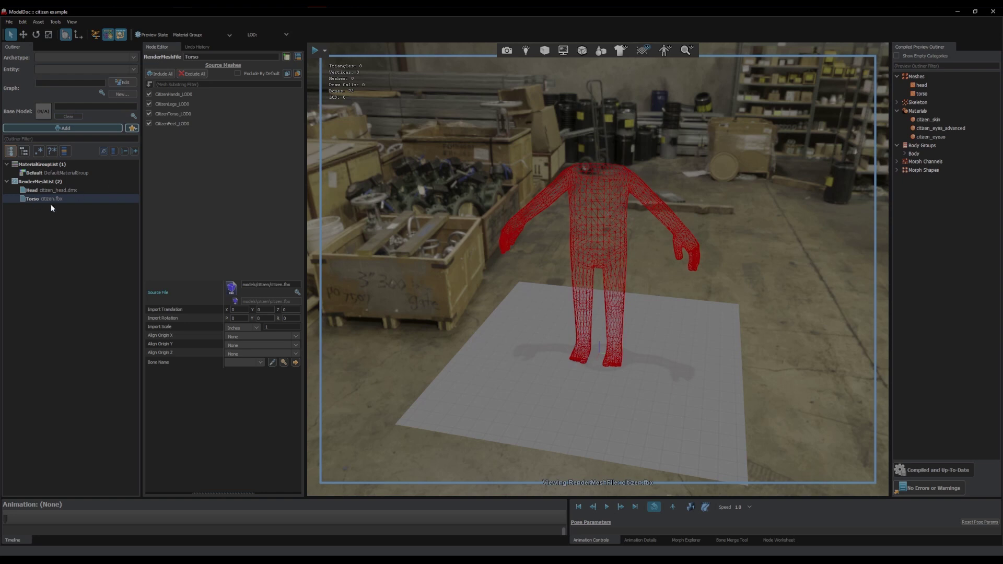
{"action": "left_click", "coordinate": [173, 95]}
{"action": "left_click", "coordinate": [170, 104]}
{"action": "left_click", "coordinate": [168, 113]}
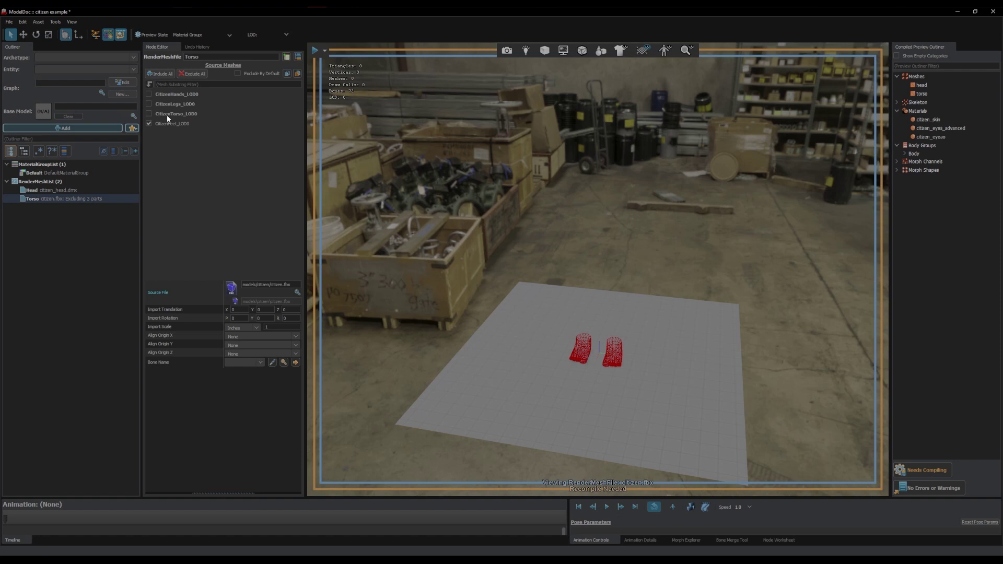
{"action": "left_click", "coordinate": [168, 114]}
{"action": "left_click", "coordinate": [165, 104]}
{"action": "left_click", "coordinate": [167, 94]}
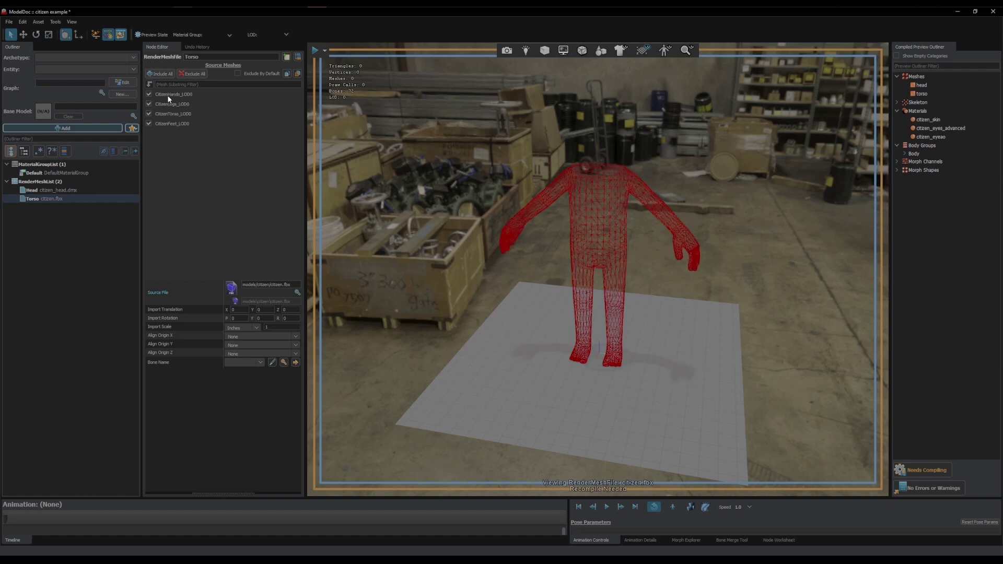
Duplicate the Torso render mesh three times, creating Torso_copy, Torso_copy1 and Torso_copy2
{"action": "right_click", "coordinate": [65, 199]}
{"action": "left_click", "coordinate": [83, 232]}
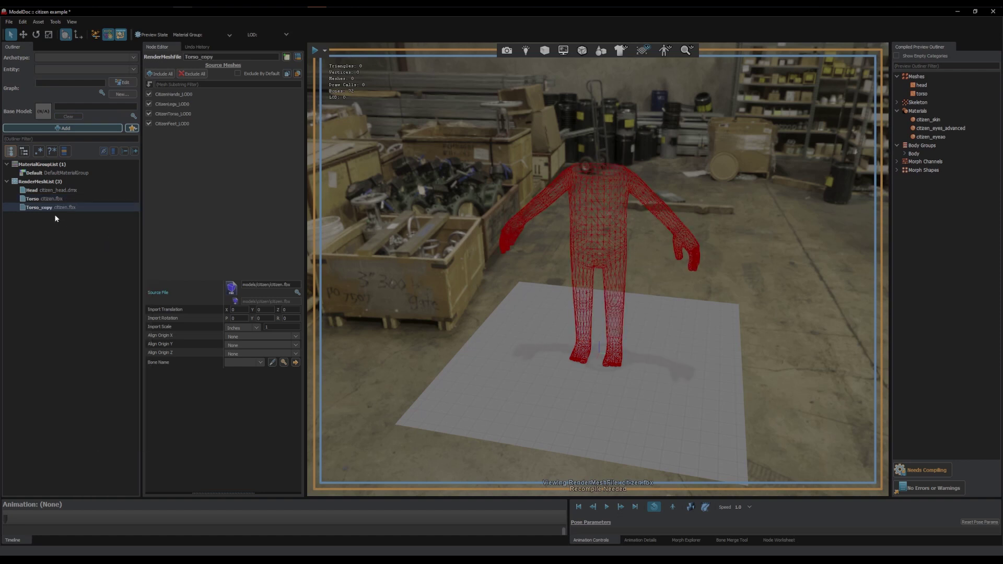
{"action": "right_click", "coordinate": [51, 207]}
{"action": "left_click", "coordinate": [73, 242]}
{"action": "right_click", "coordinate": [52, 217]}
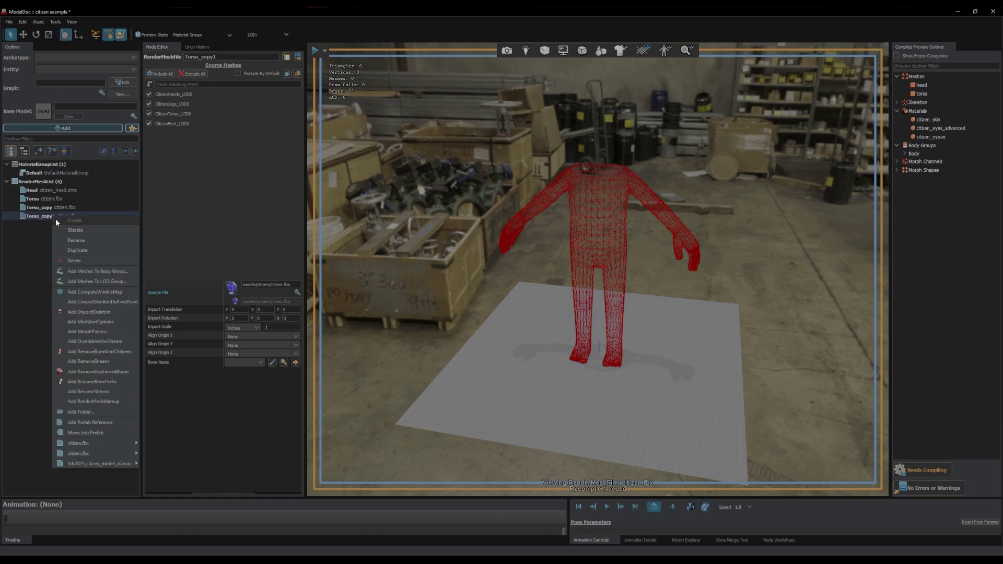
{"action": "left_click", "coordinate": [74, 251]}
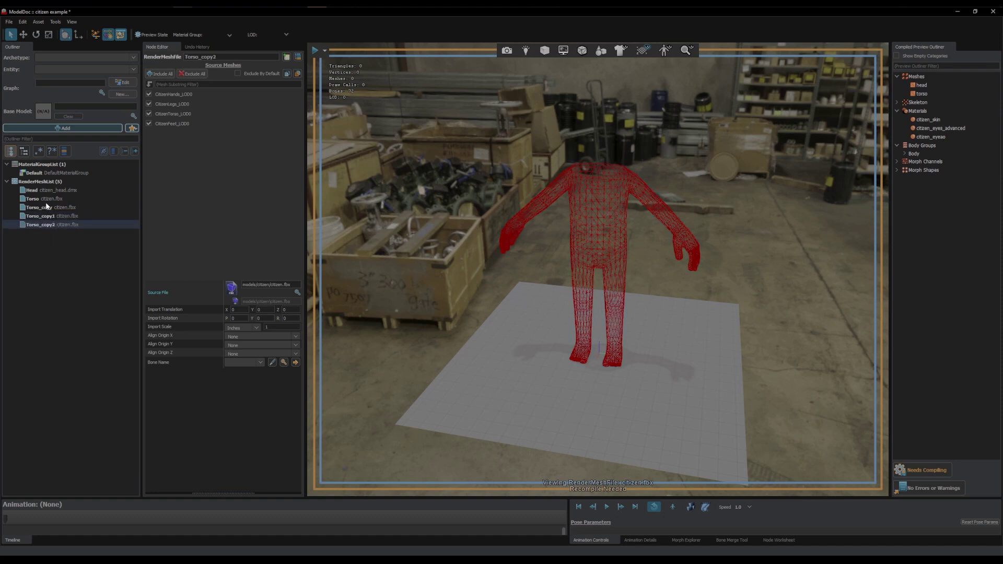
Exclude legs, hands and feet from the original Torso mesh, keeping only CitizenTorso_LOD0
{"action": "left_click", "coordinate": [52, 207]}
{"action": "left_click", "coordinate": [53, 198]}
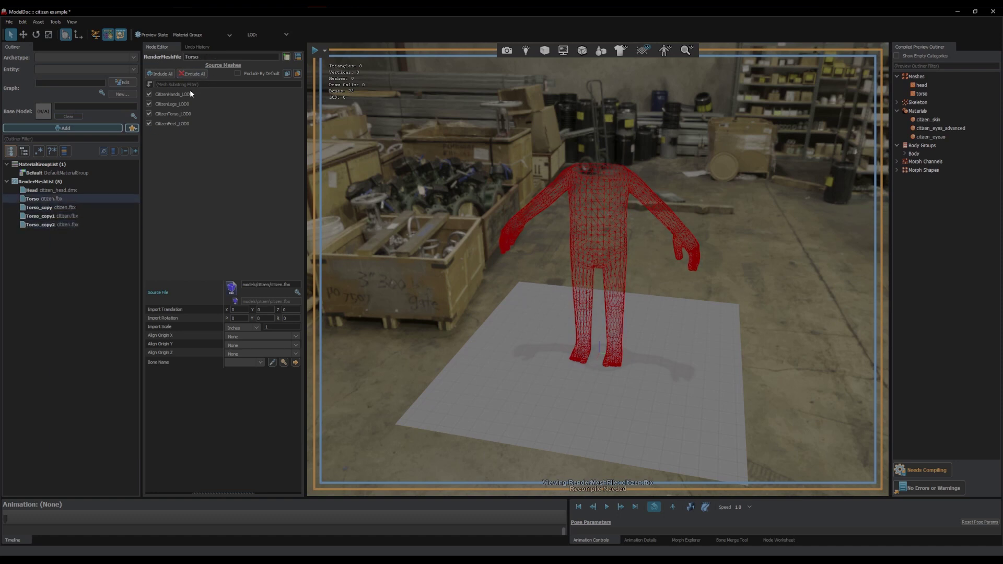
{"action": "left_click", "coordinate": [155, 105]}
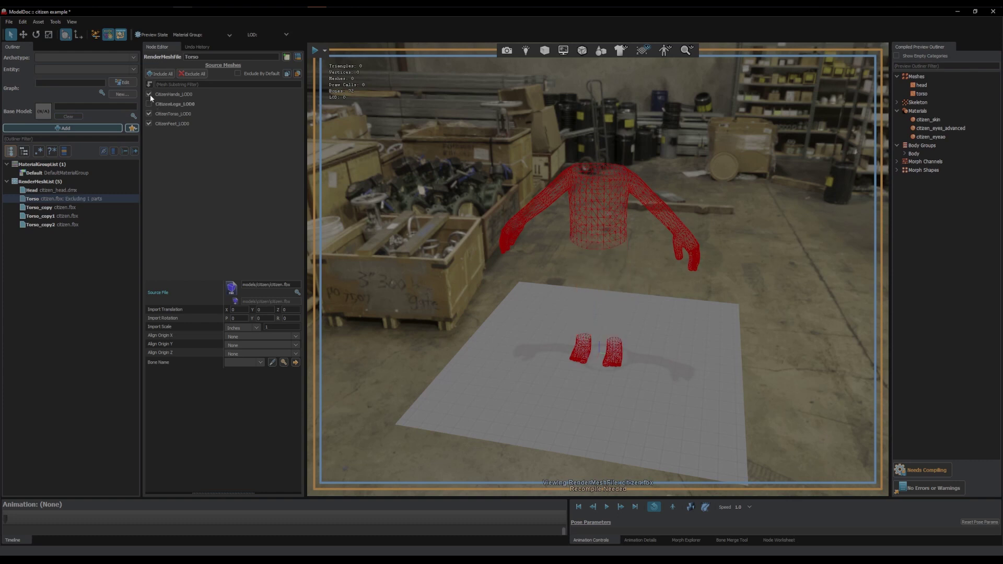
{"action": "left_click", "coordinate": [149, 95]}
{"action": "left_click", "coordinate": [149, 124]}
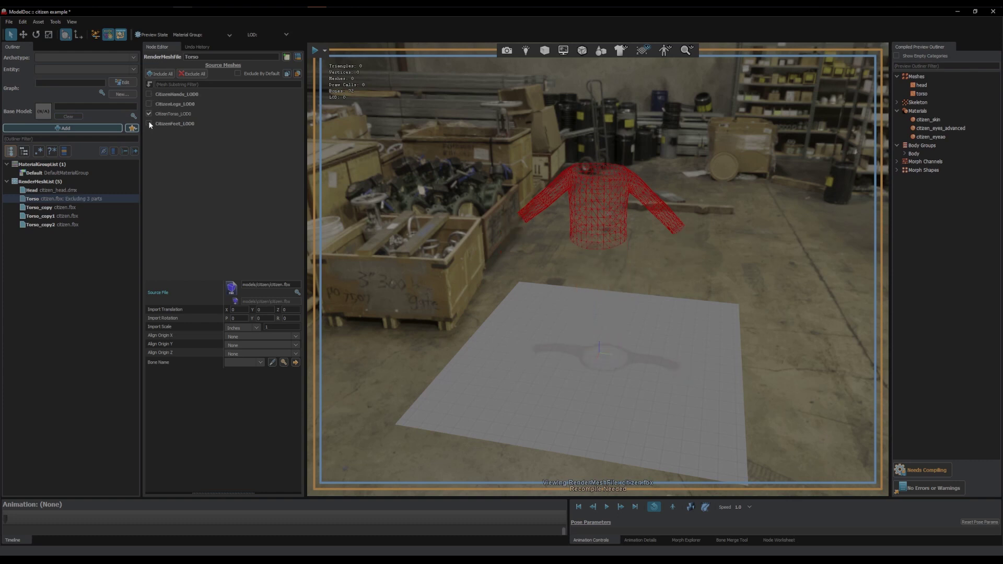
{"action": "left_click", "coordinate": [47, 208]}
Rename Torso_copy to Hands and exclude its legs and torso parts
{"action": "key", "text": "F2"}
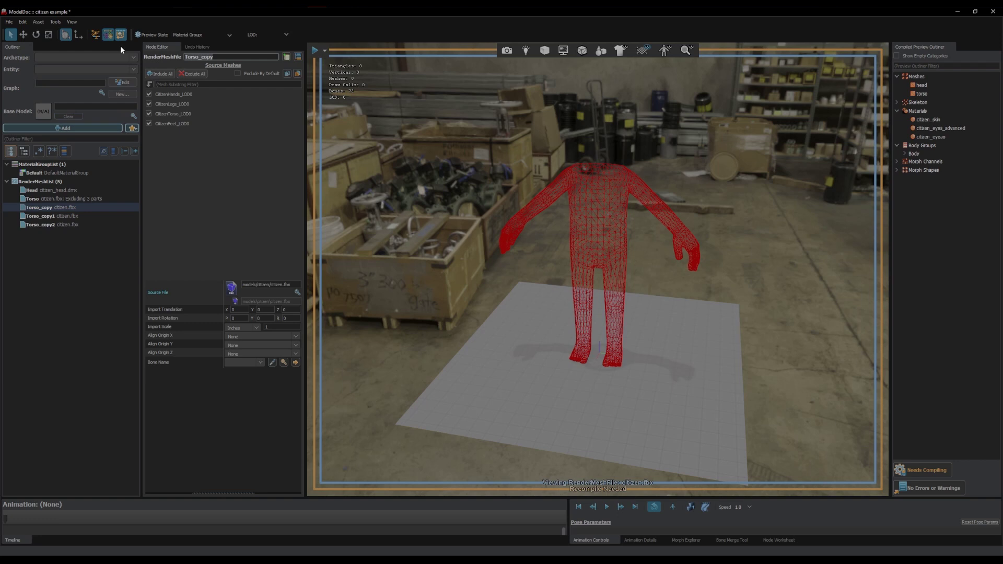
{"action": "type", "text": "Hands"}
{"action": "left_click", "coordinate": [168, 103]}
{"action": "left_click", "coordinate": [162, 113]}
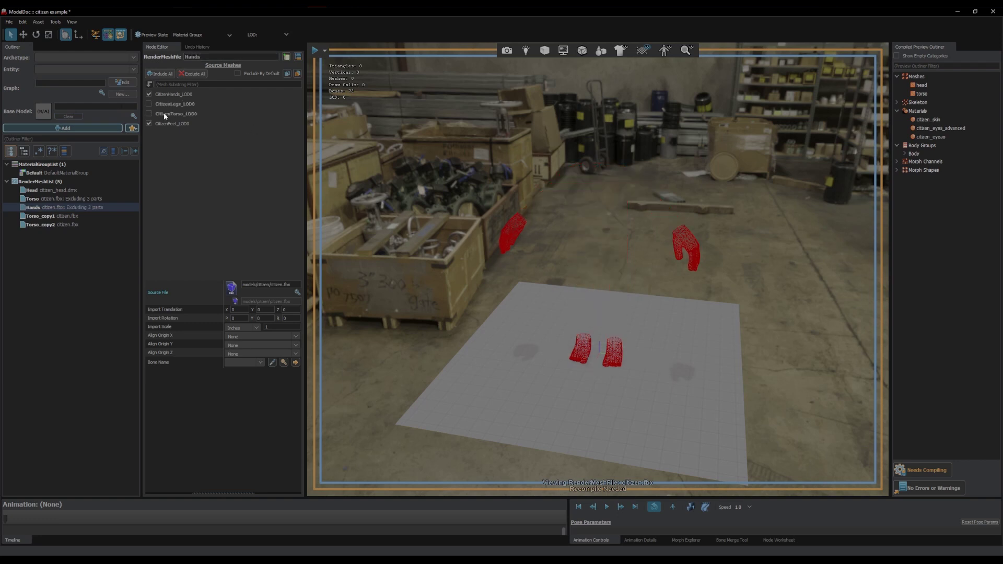
Rename Torso_copy1 to Legs and exclude its hands, torso and feet parts
{"action": "left_click", "coordinate": [73, 216]}
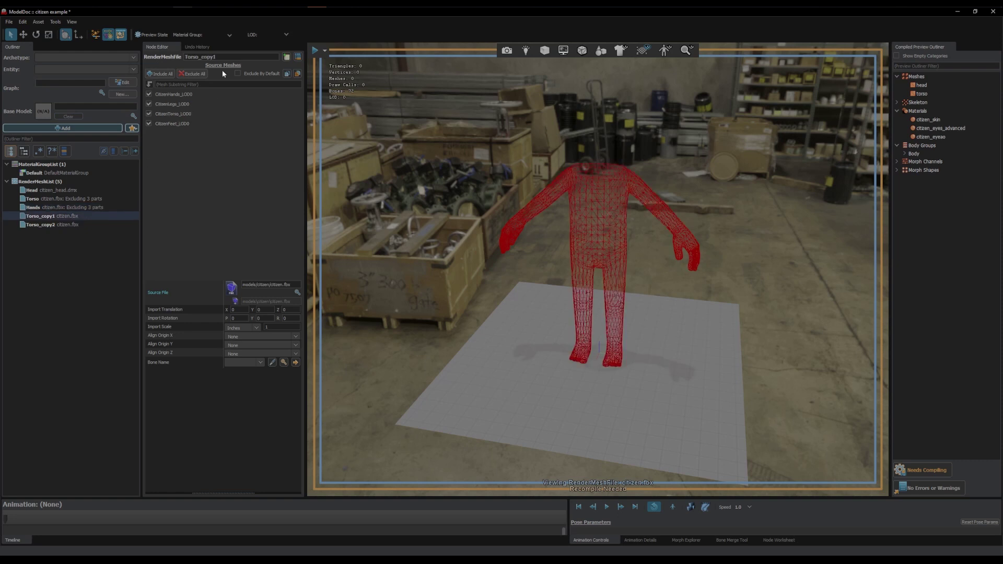
{"action": "type", "text": "Legs"}
{"action": "left_click", "coordinate": [149, 123]}
{"action": "left_click", "coordinate": [149, 114]}
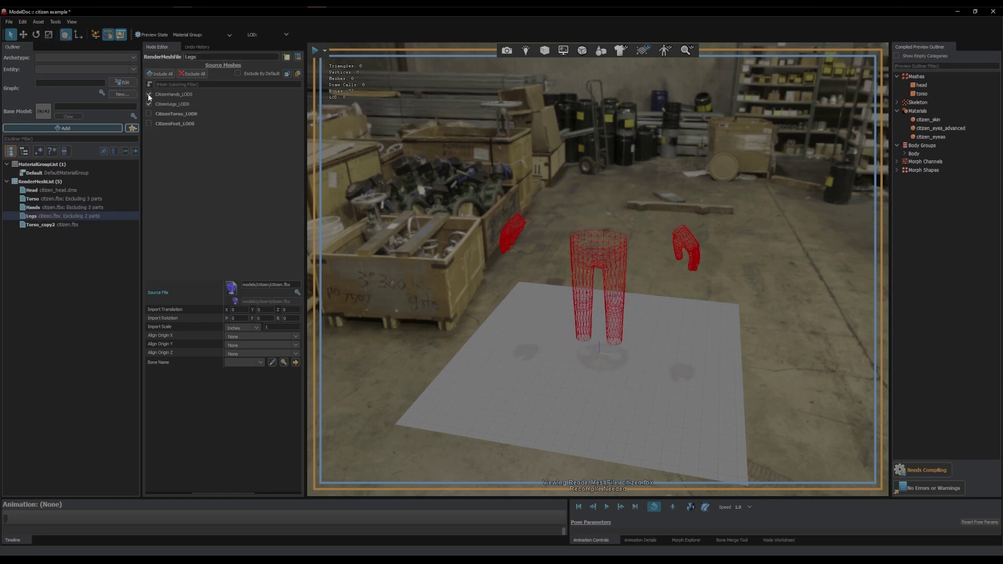
{"action": "left_click", "coordinate": [148, 94]}
Rename Torso_copy2 to Feets and exclude its torso, legs and hands parts
{"action": "left_click", "coordinate": [59, 225]}
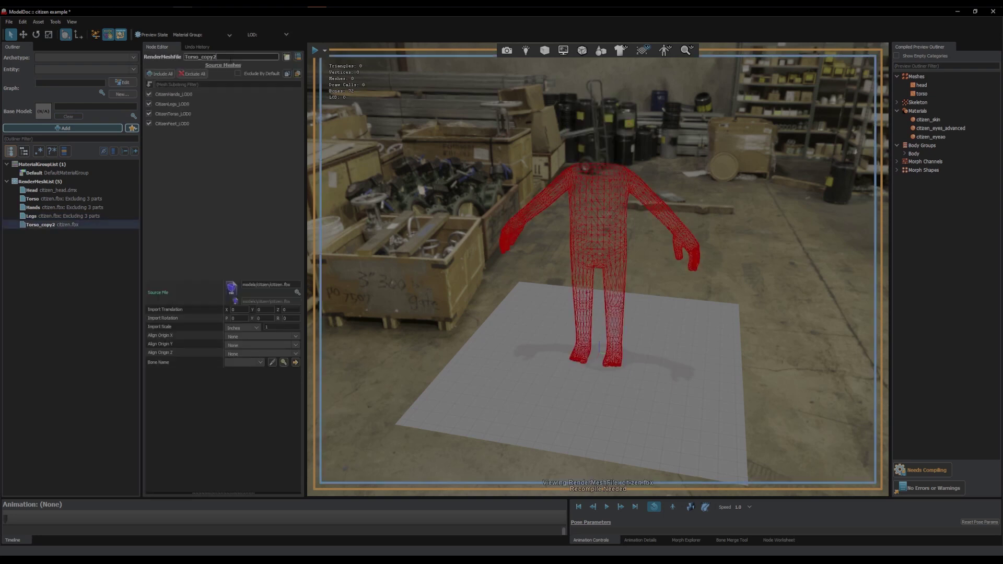
{"action": "type", "text": "Feets"}
{"action": "key", "text": "Return"}
{"action": "left_click", "coordinate": [149, 114]}
{"action": "left_click", "coordinate": [148, 104]}
{"action": "left_click", "coordinate": [149, 94]}
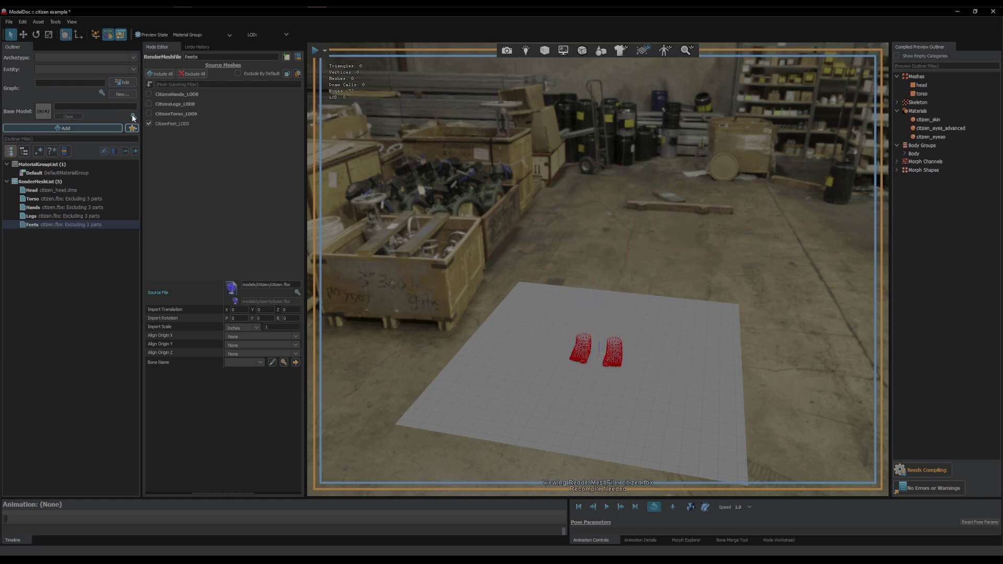
Preview the whole character and compile the model with its five render meshes
{"action": "left_click", "coordinate": [78, 191]}
{"action": "left_click", "coordinate": [70, 288]}
{"action": "left_click", "coordinate": [939, 474]}
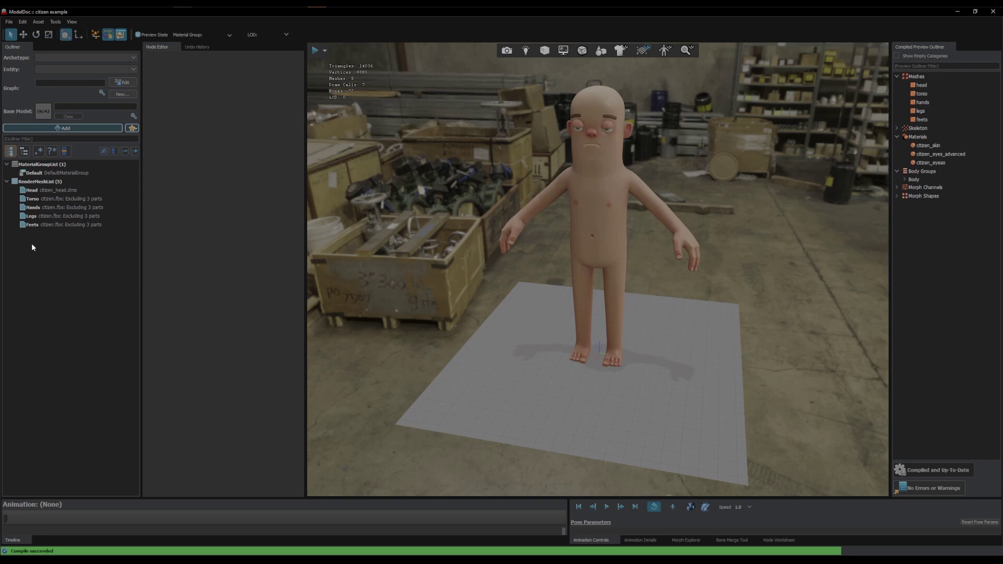
Add a BodyGroup node, found by filtering for 'body', and name it Head
{"action": "left_click", "coordinate": [65, 127]}
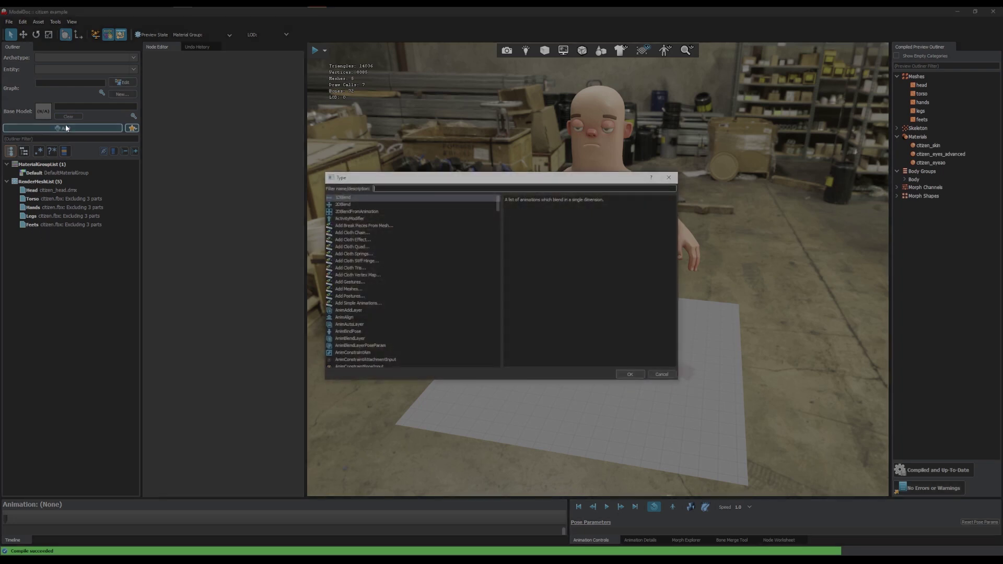
{"action": "type", "text": "body"}
{"action": "key", "text": "Down"}
{"action": "key", "text": "Down"}
{"action": "key", "text": "Down"}
{"action": "key", "text": "Down"}
{"action": "key", "text": "Down"}
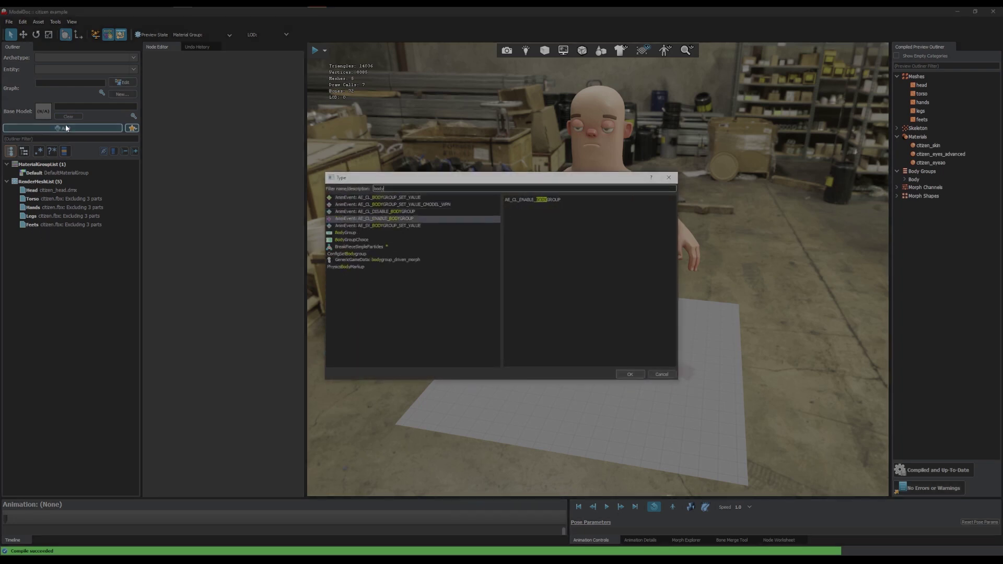
{"action": "key", "text": "Return"}
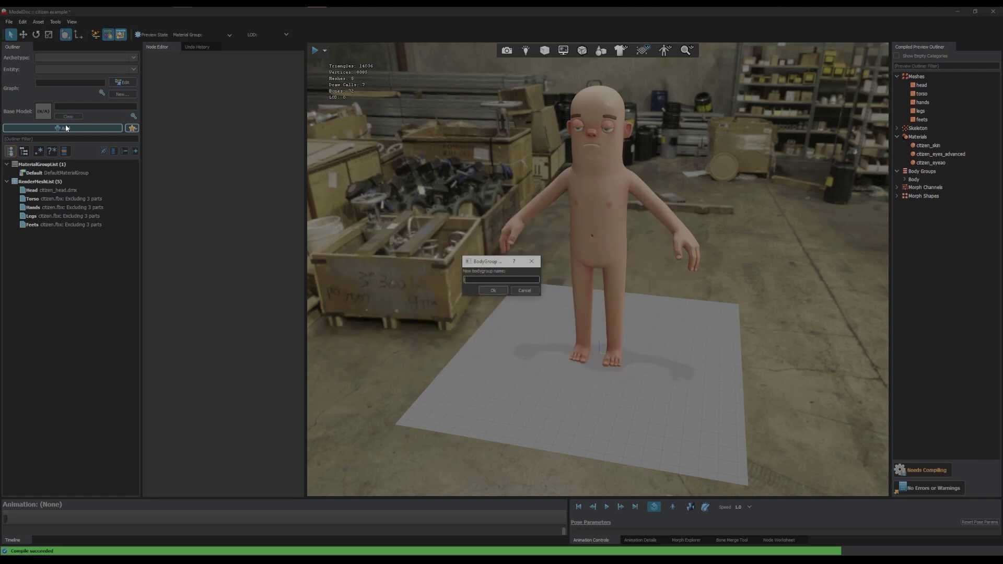
{"action": "type", "text": "Head"}
{"action": "key", "text": "Return"}
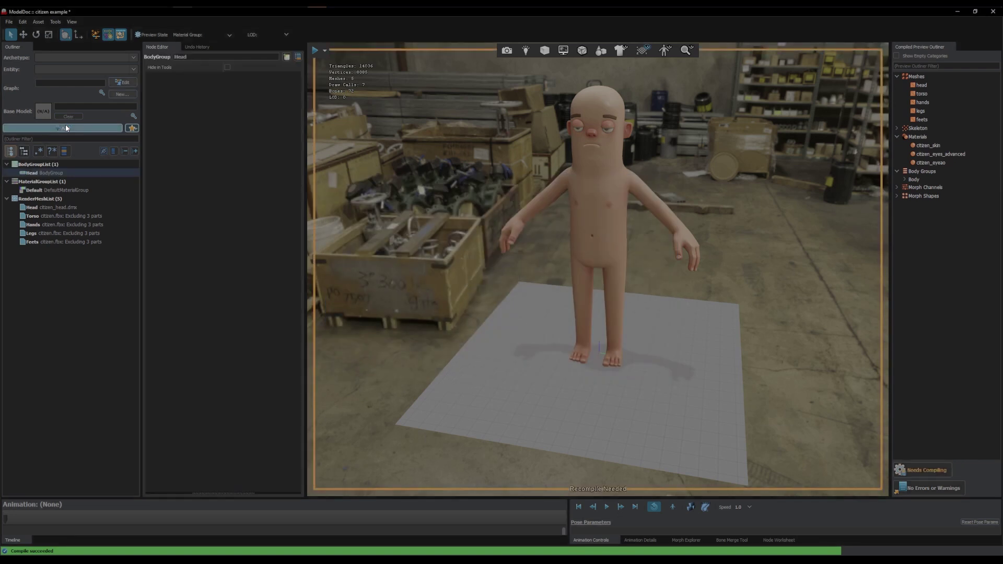
Give the Head body group a default choice using the Head mesh
{"action": "right_click", "coordinate": [62, 176]}
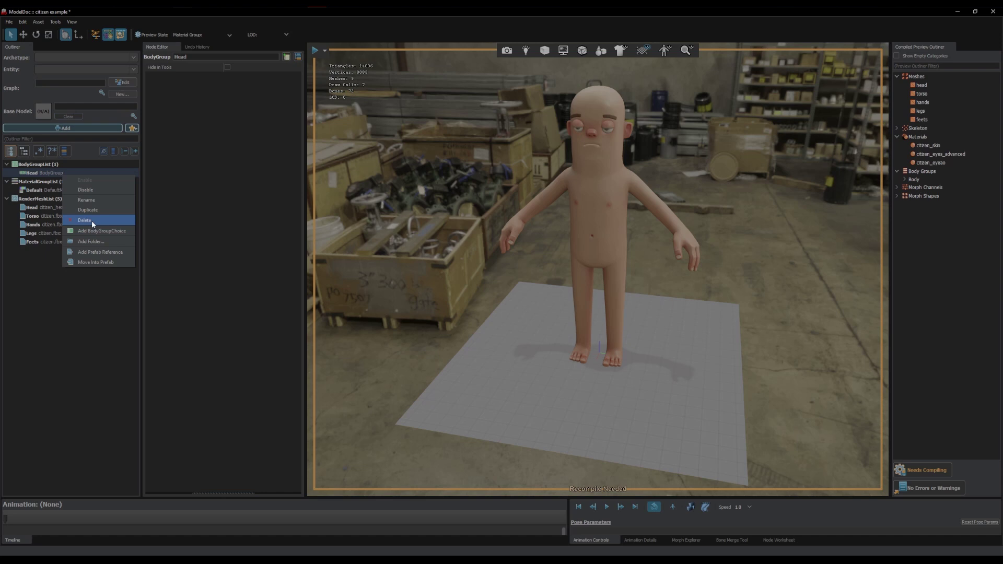
{"action": "left_click", "coordinate": [98, 225]}
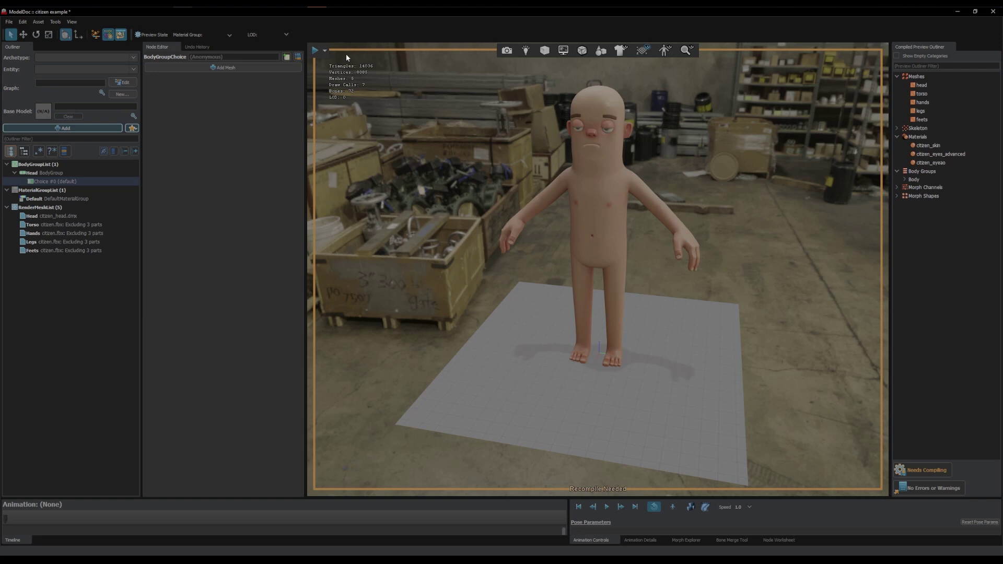
{"action": "left_click", "coordinate": [223, 68]}
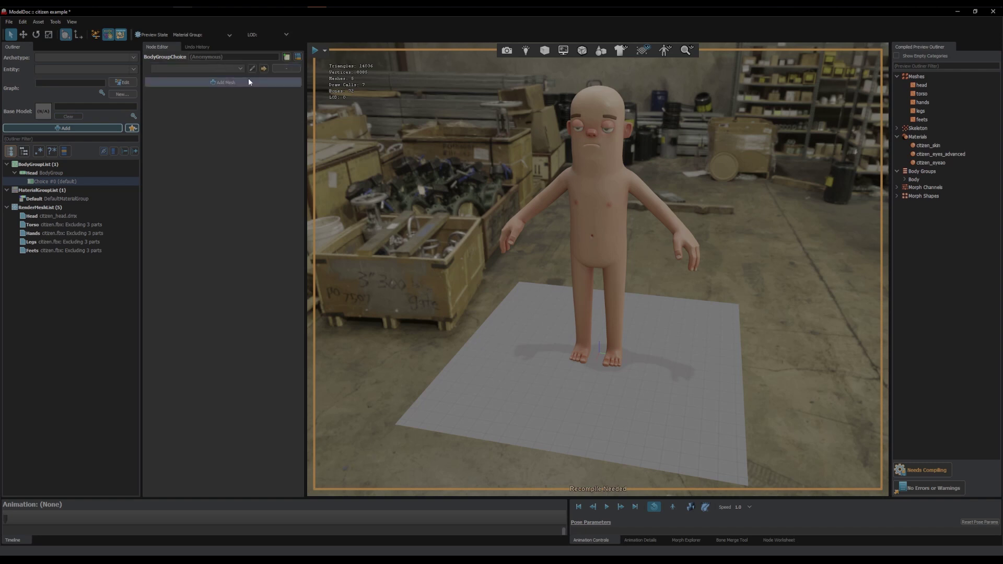
{"action": "left_click", "coordinate": [237, 68]}
{"action": "left_click", "coordinate": [219, 91]}
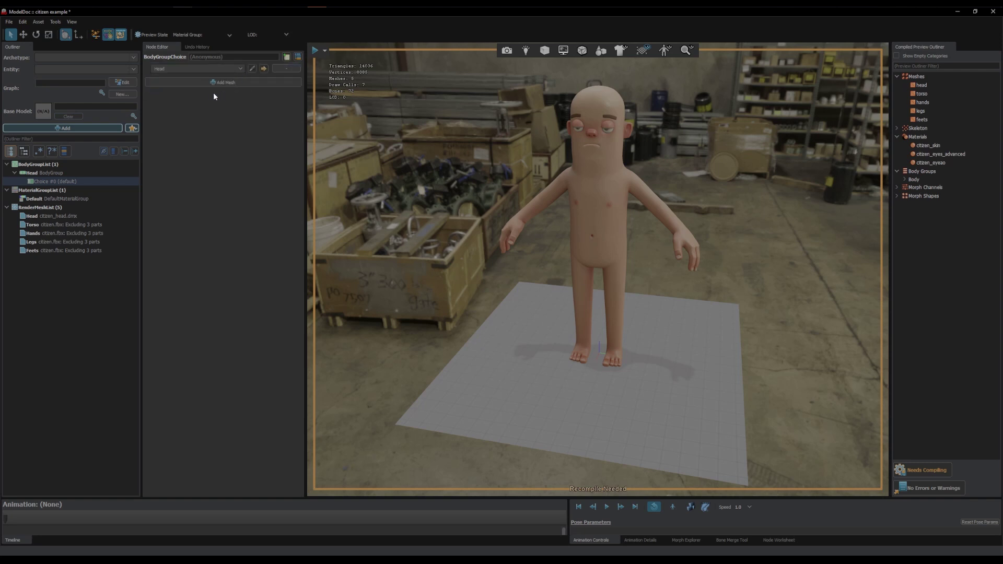
Add a second Head choice, Choice #1, with no mesh
{"action": "right_click", "coordinate": [52, 171]}
{"action": "left_click", "coordinate": [79, 231]}
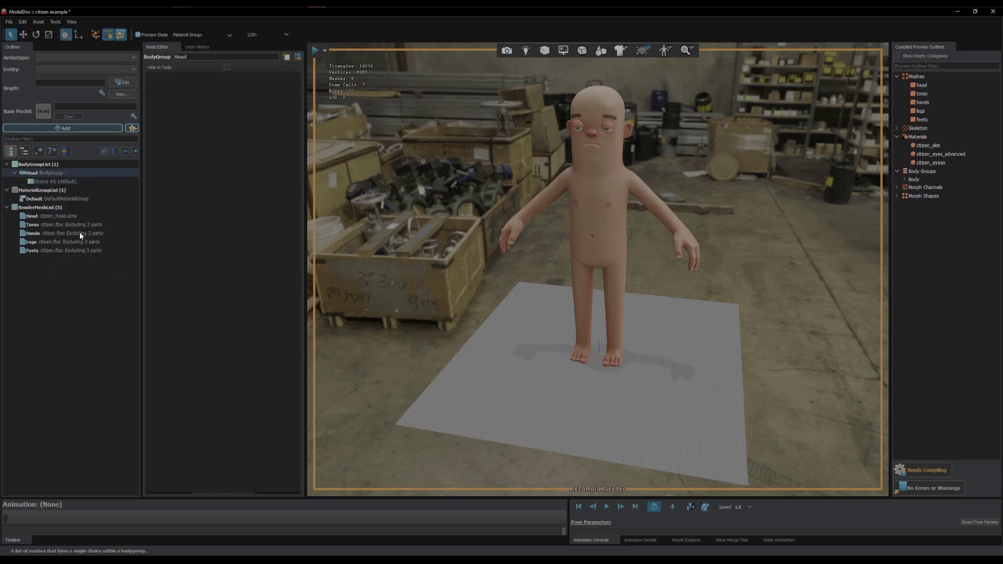
{"action": "left_click", "coordinate": [205, 68]}
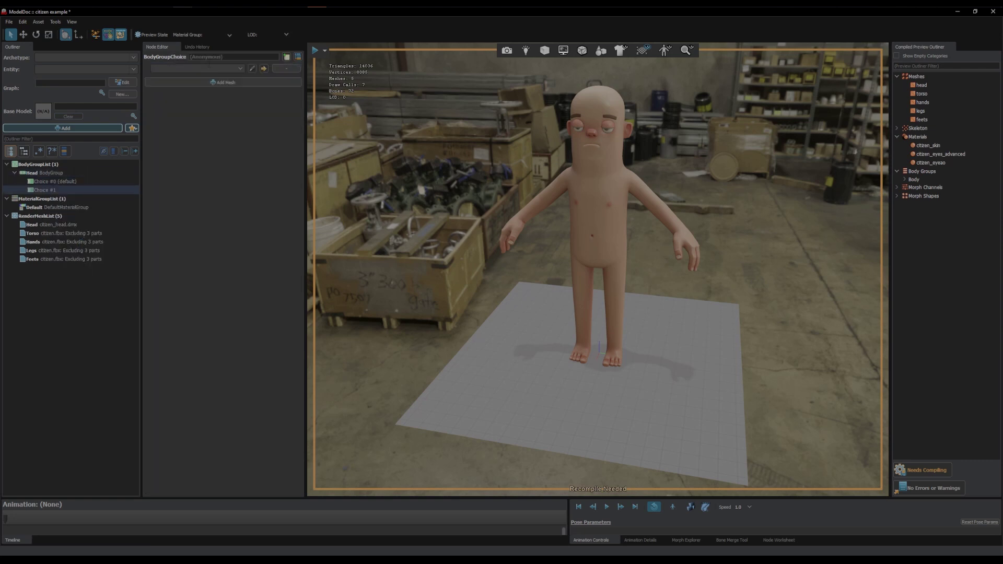
{"action": "left_click", "coordinate": [279, 68]}
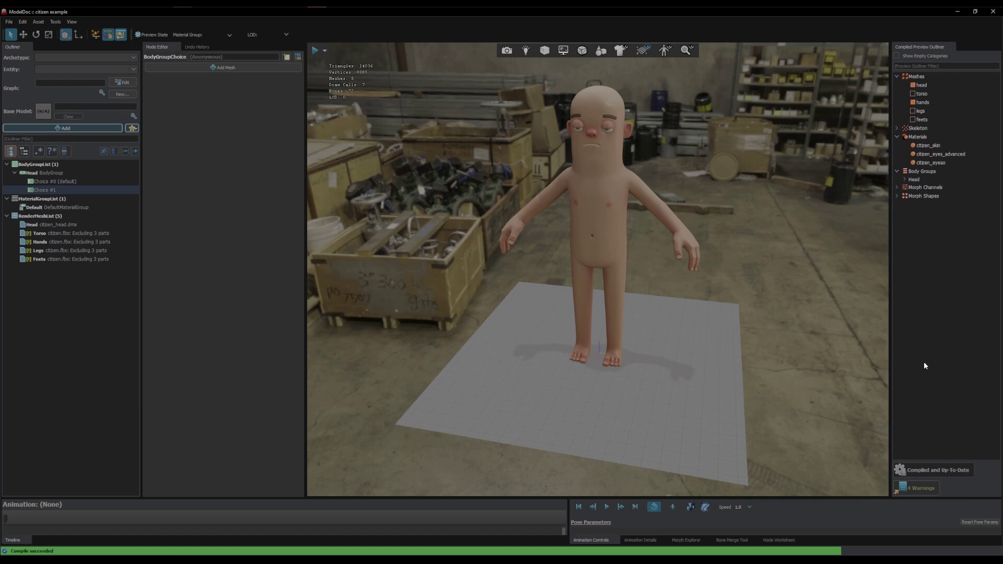
In the compiled preview, switch Head to Empty to hide the head, then back to head
{"action": "left_click", "coordinate": [904, 179]}
{"action": "left_click", "coordinate": [926, 195]}
{"action": "left_click", "coordinate": [929, 196]}
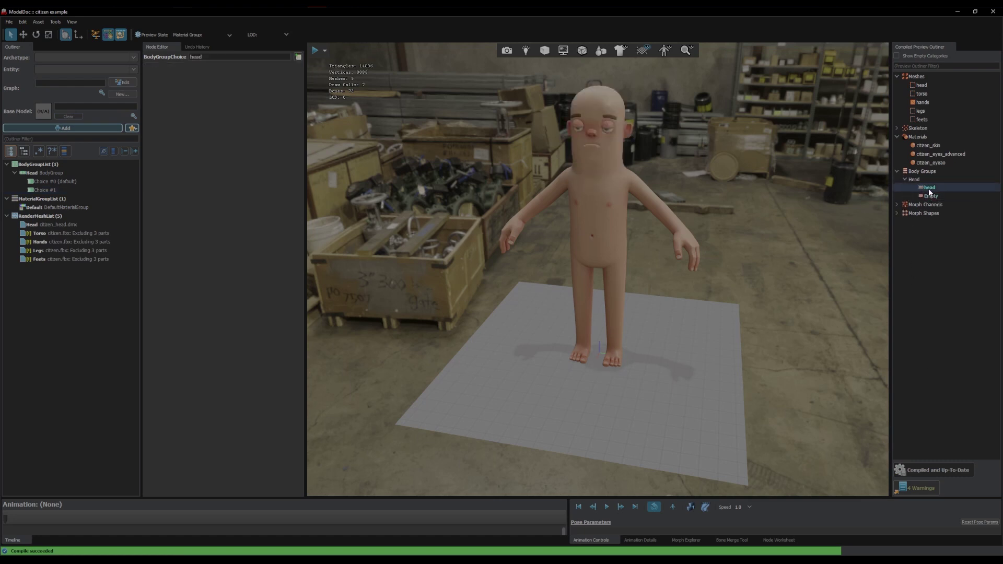
{"action": "left_click", "coordinate": [929, 188]}
Add a new body group named hands to the BodyGroupList
{"action": "right_click", "coordinate": [33, 168]}
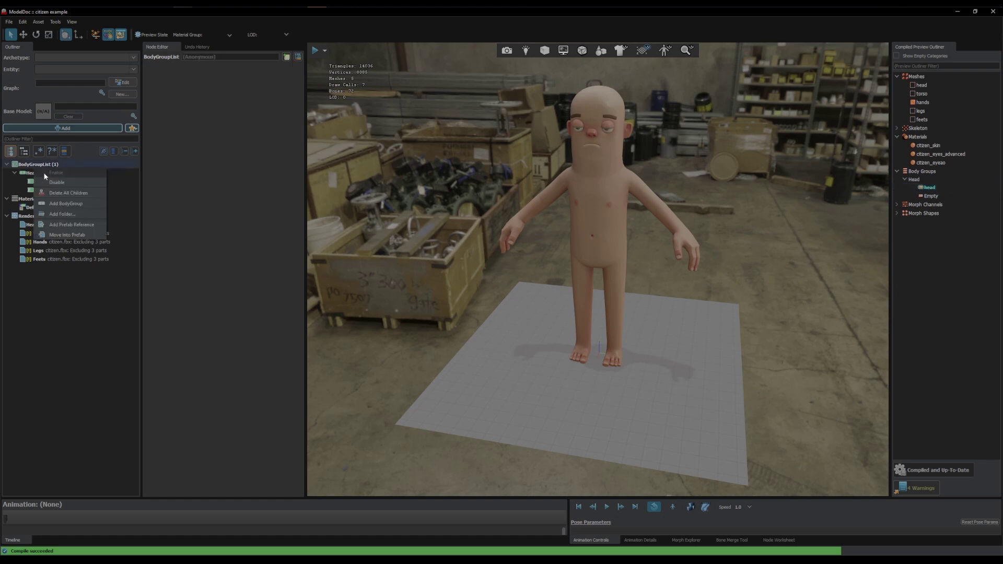
{"action": "left_click", "coordinate": [63, 207]}
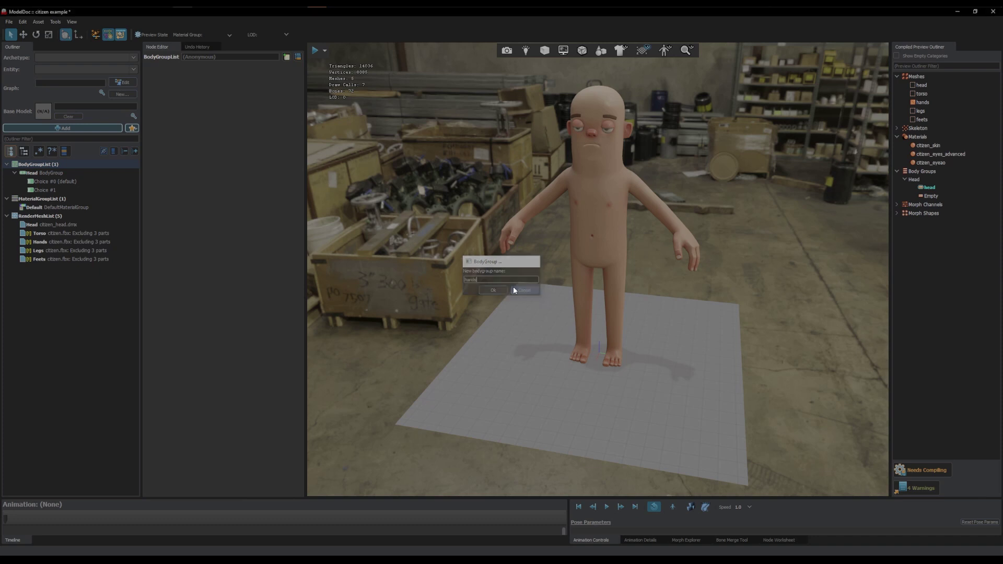
{"action": "key", "text": "Return"}
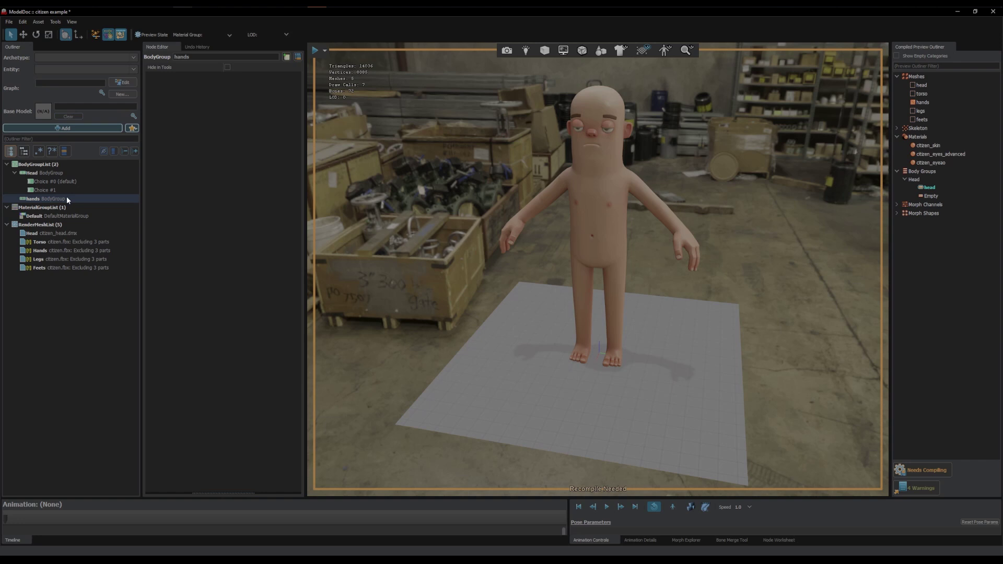
Give hands a default choice holding the Torso and Hands meshes
{"action": "right_click", "coordinate": [67, 197]}
{"action": "left_click", "coordinate": [100, 253]}
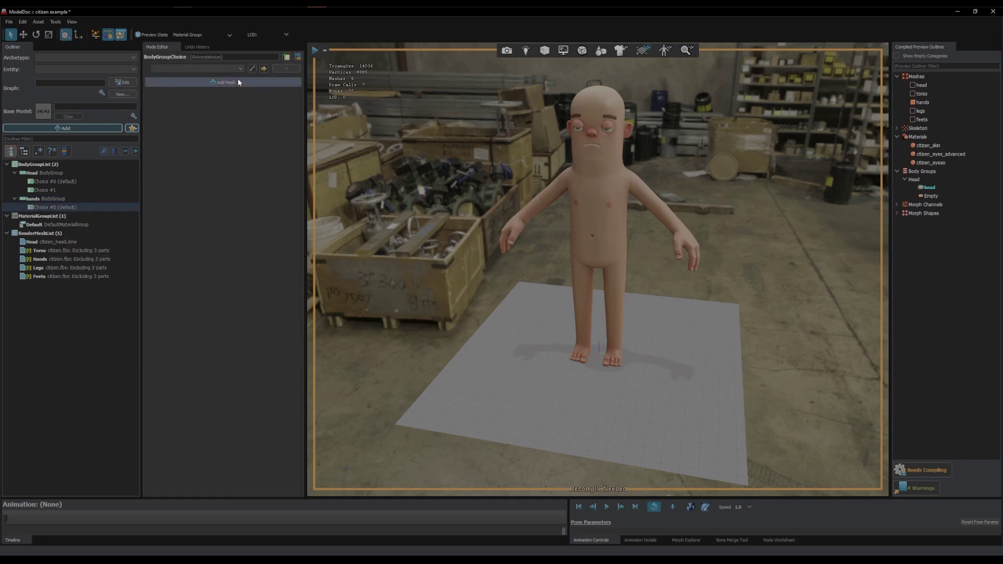
{"action": "left_click", "coordinate": [238, 69]}
{"action": "left_click", "coordinate": [206, 100]}
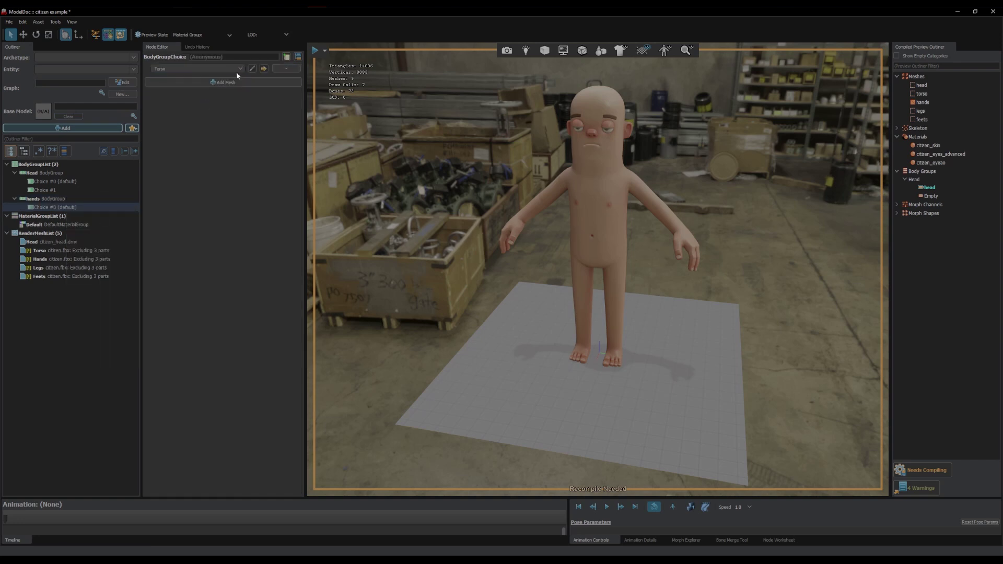
{"action": "left_click", "coordinate": [236, 81]}
{"action": "left_click", "coordinate": [236, 83]}
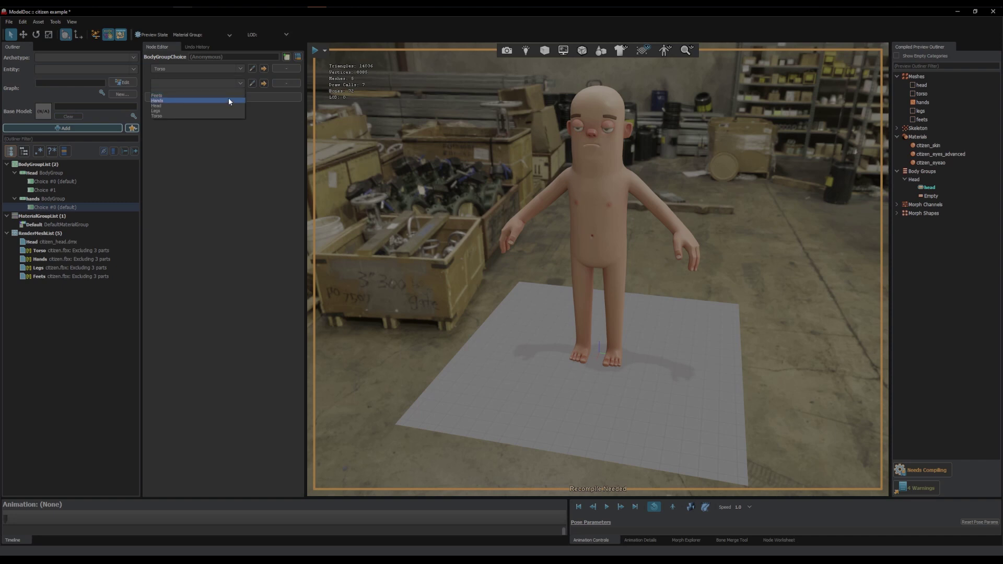
{"action": "left_click", "coordinate": [228, 98]}
Add a hands Choice #1 with the Feets mesh and an empty Choice #2
{"action": "right_click", "coordinate": [56, 199]}
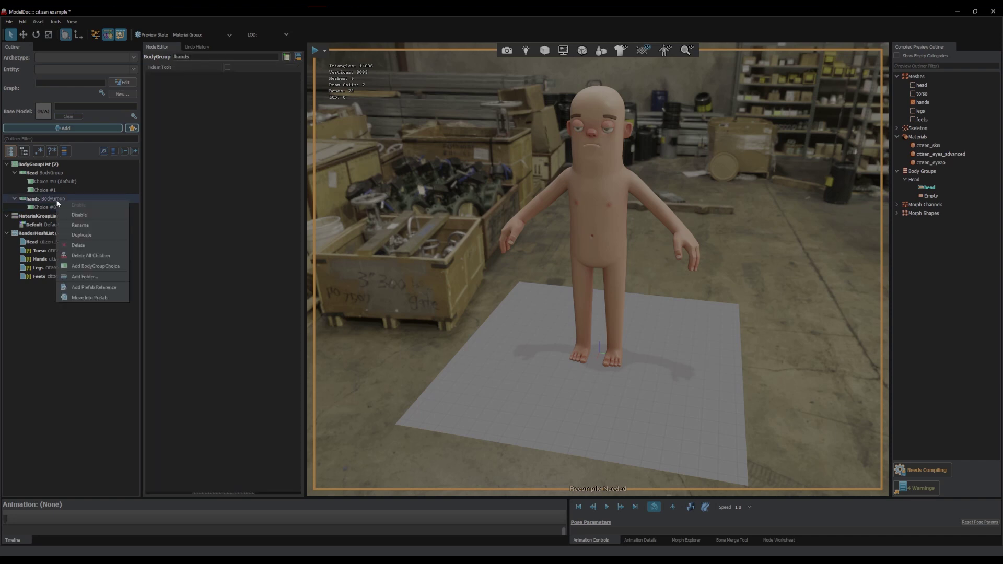
{"action": "left_click", "coordinate": [84, 267]}
{"action": "left_click", "coordinate": [250, 68]}
{"action": "left_click", "coordinate": [239, 67]}
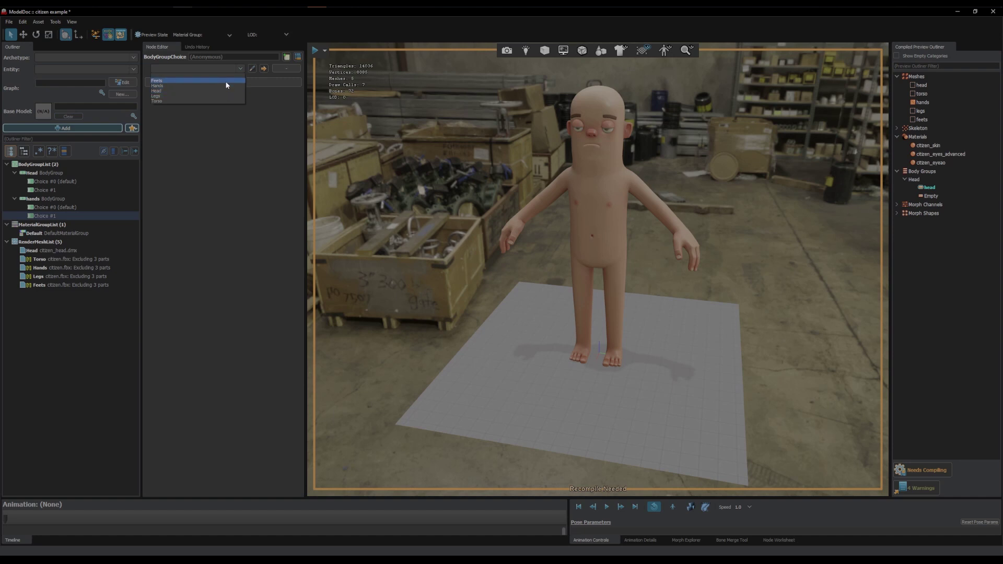
{"action": "left_click", "coordinate": [226, 82]}
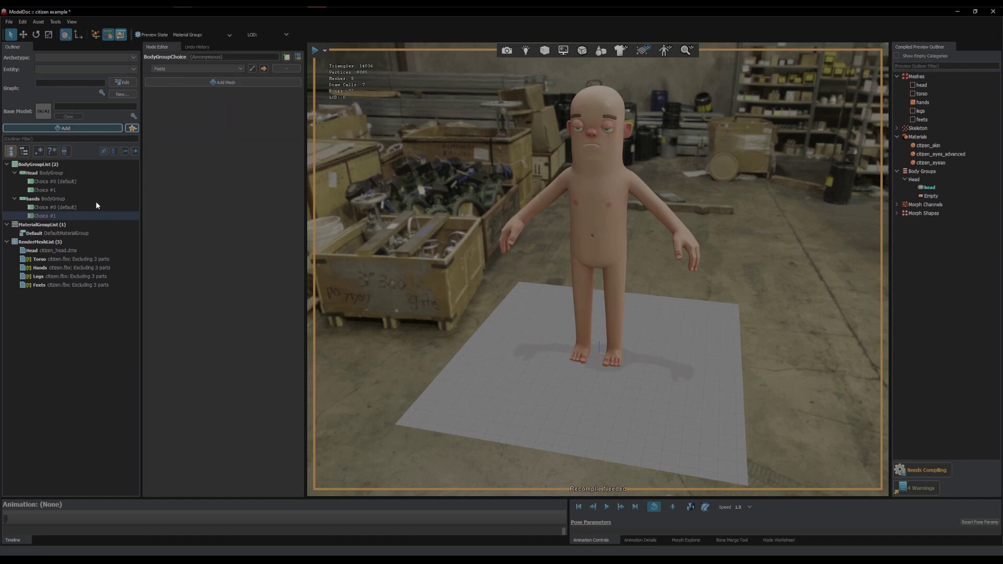
{"action": "right_click", "coordinate": [97, 207]}
{"action": "left_click", "coordinate": [151, 259]}
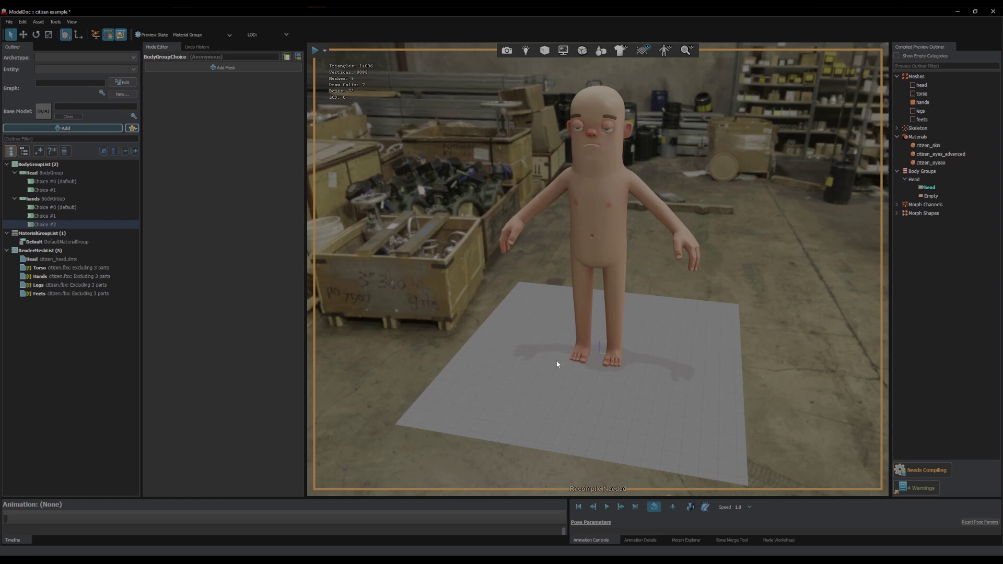
Save and compile, then preview the hands group's feets and Empty choices
{"action": "key", "text": "ctrl+s"}
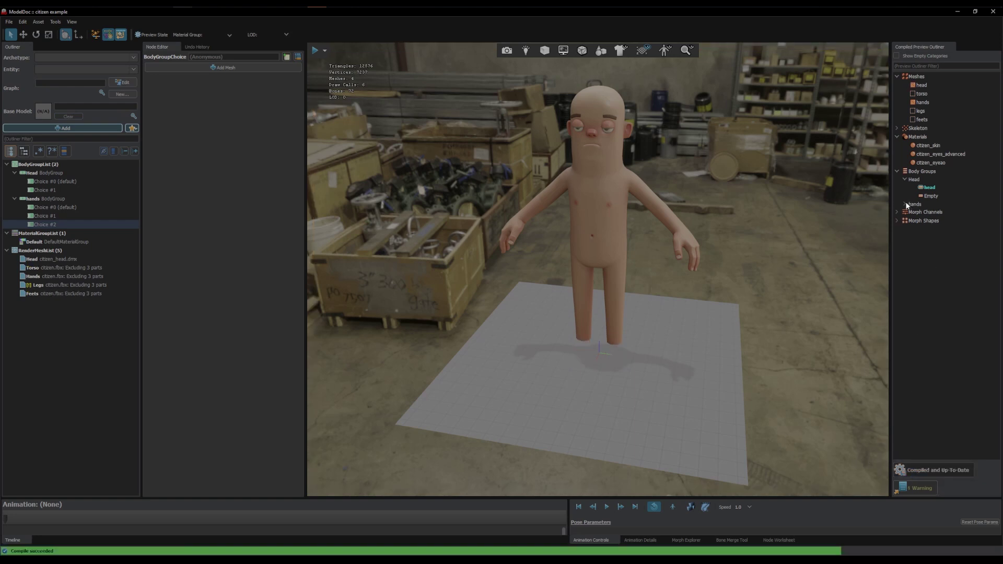
{"action": "left_click", "coordinate": [905, 204]}
{"action": "left_click", "coordinate": [929, 221]}
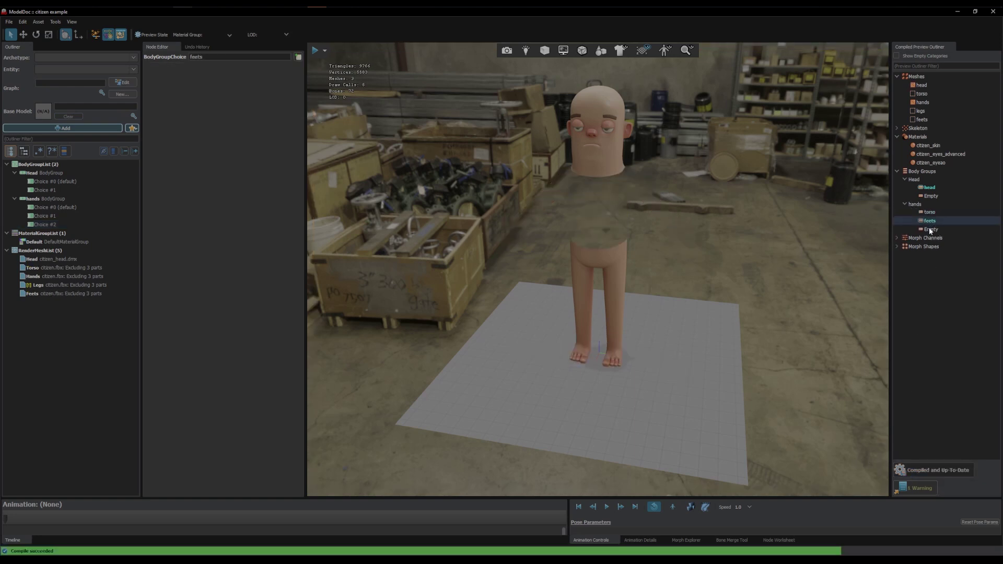
{"action": "left_click", "coordinate": [930, 229]}
Start adding another BodyGroup node, then cancel naming and delete it
{"action": "left_click", "coordinate": [89, 128]}
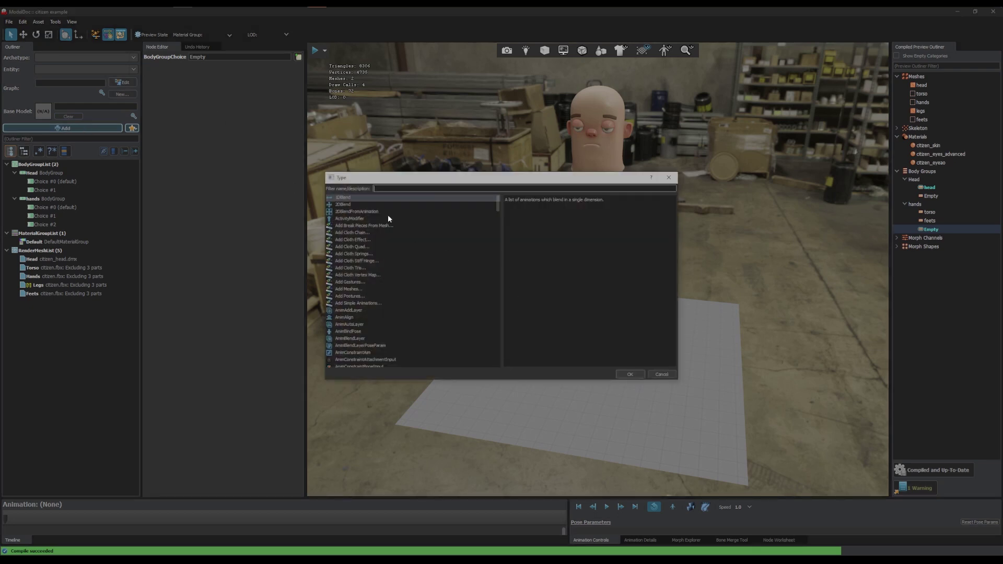
{"action": "type", "text": "body"}
{"action": "key", "text": "Down"}
{"action": "key", "text": "Down"}
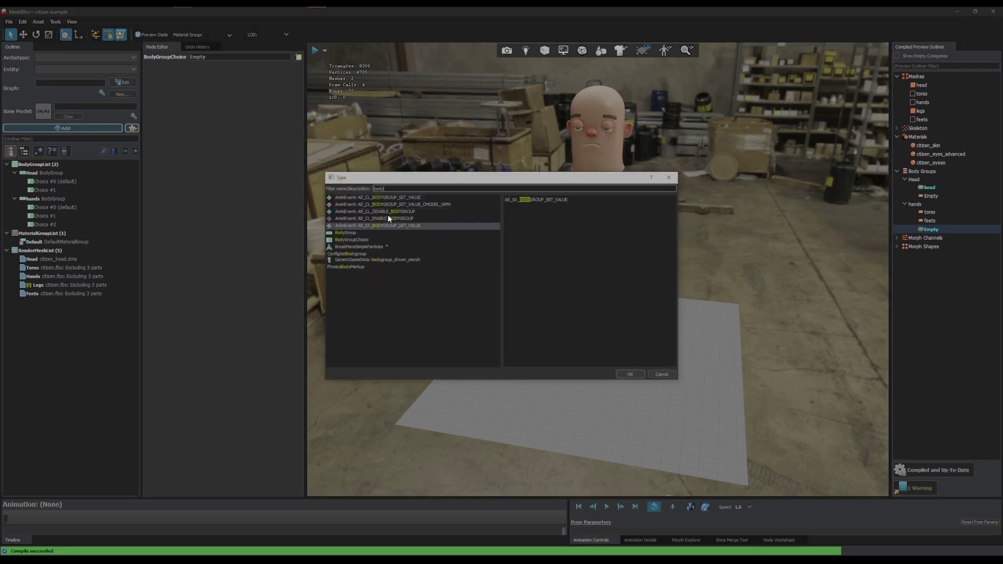
{"action": "key", "text": "Return"}
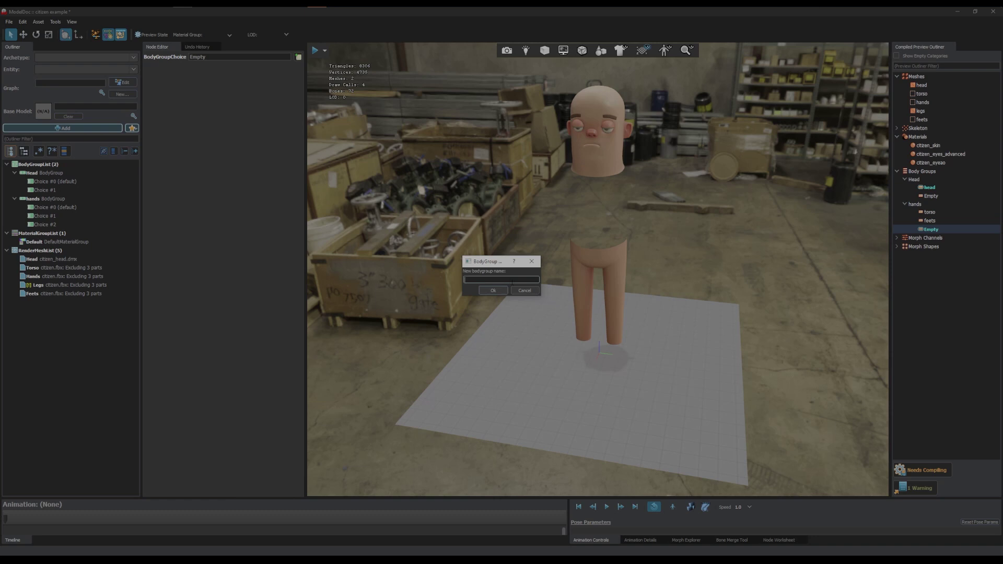
{"action": "left_click", "coordinate": [524, 291]}
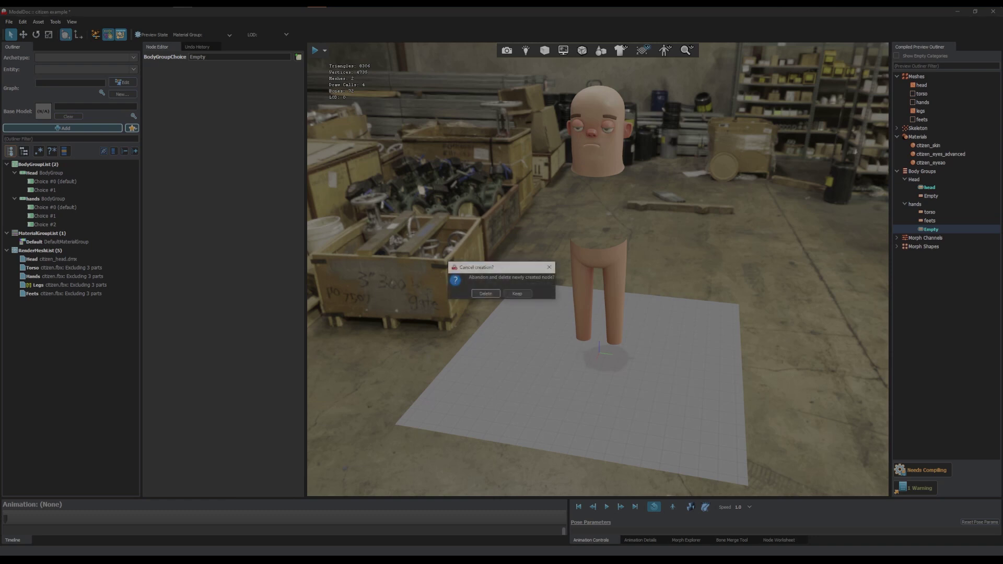
{"action": "left_click", "coordinate": [485, 293]}
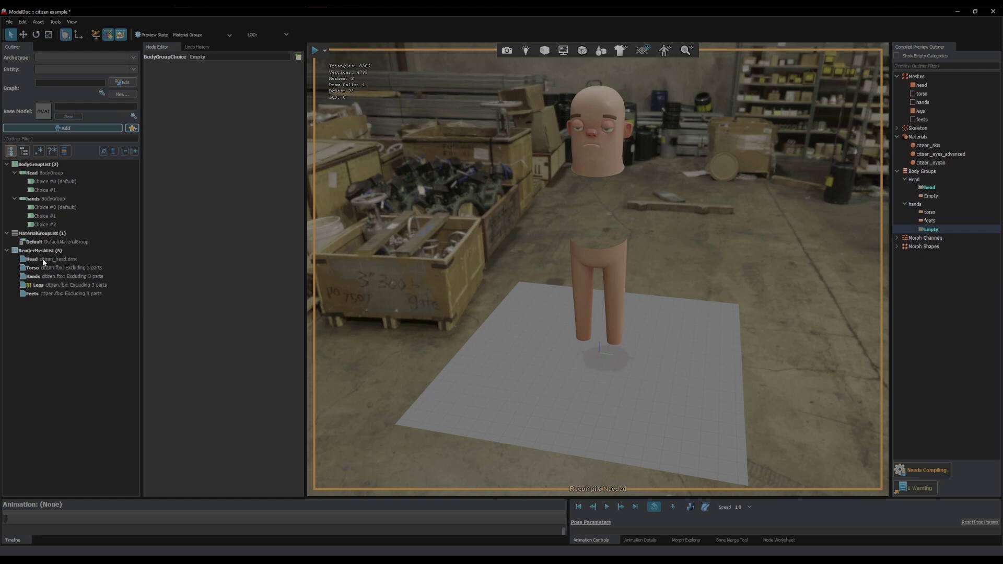
Add the Head mesh to hands Choice #1 alongside Feets and recompile
{"action": "left_click", "coordinate": [53, 224]}
{"action": "left_click", "coordinate": [57, 216]}
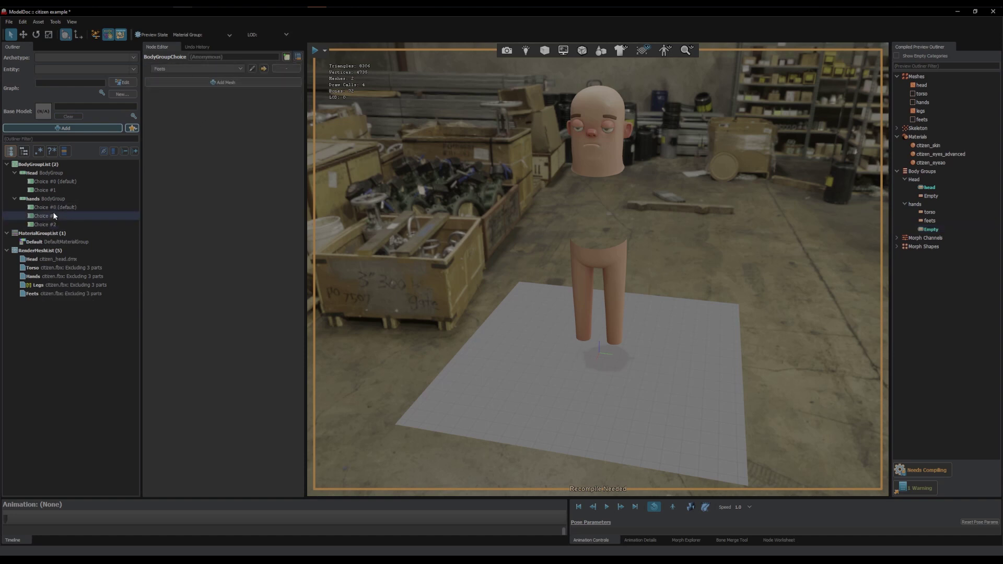
{"action": "left_click", "coordinate": [222, 82]}
{"action": "left_click", "coordinate": [240, 83]}
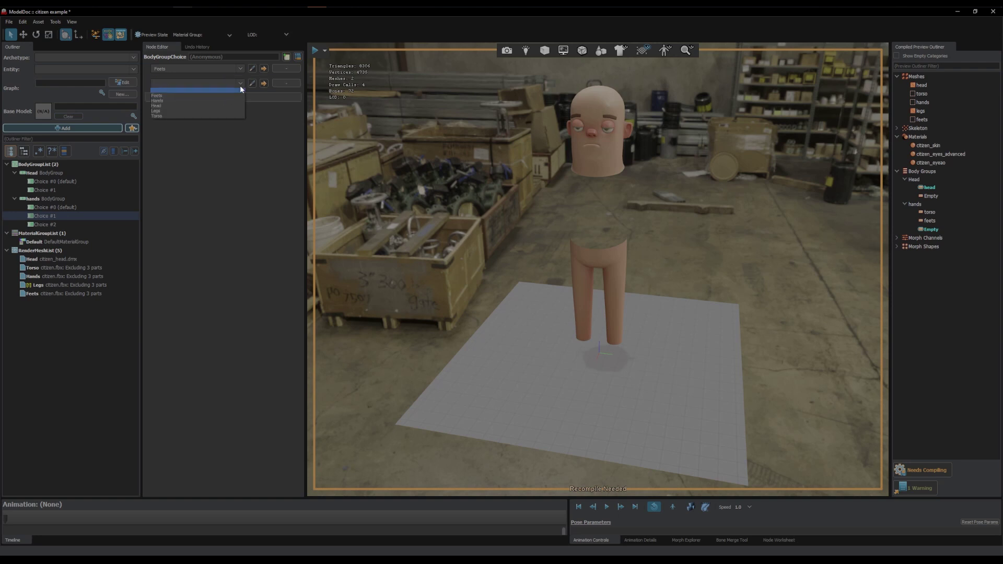
{"action": "left_click", "coordinate": [222, 109]}
{"action": "left_click", "coordinate": [934, 472]}
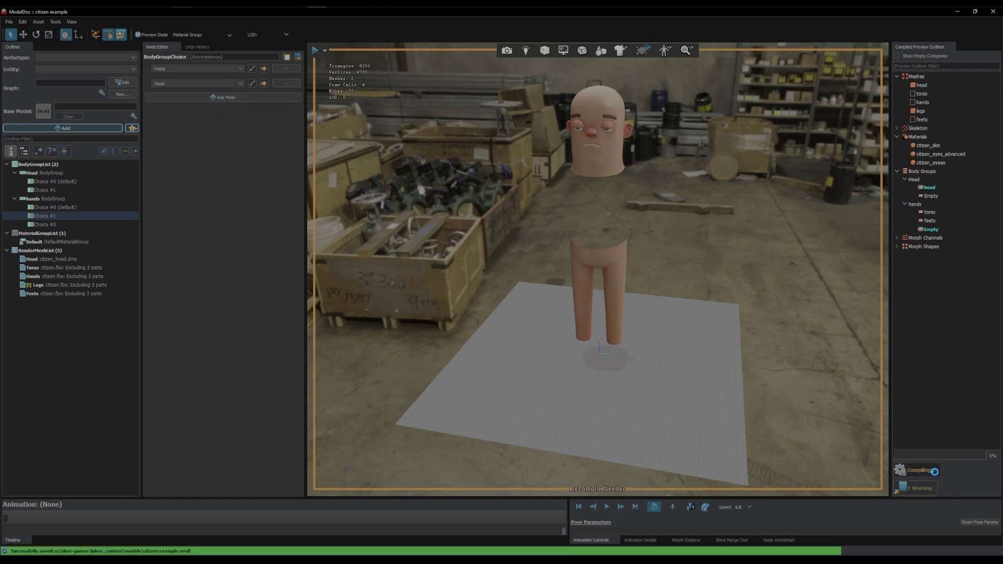
Replace the Head mesh in hands Choice #1 with Hands
{"action": "left_click", "coordinate": [37, 199]}
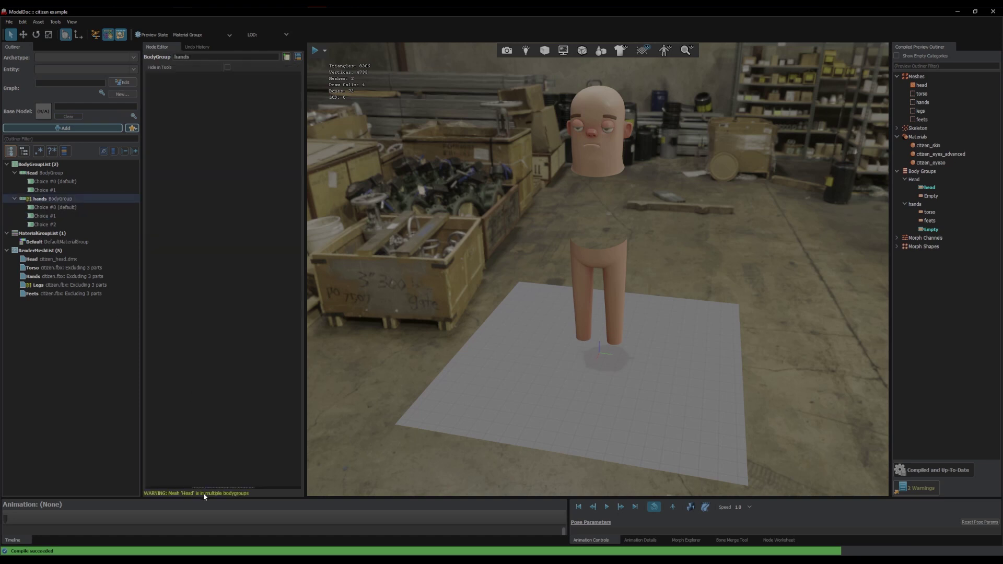
{"action": "left_click", "coordinate": [40, 215]}
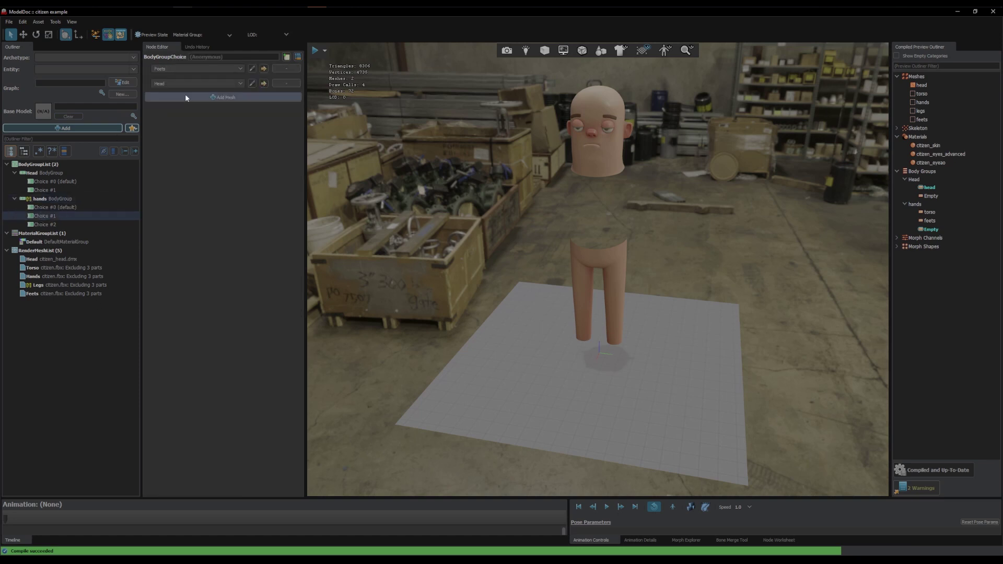
{"action": "left_click", "coordinate": [287, 81]}
{"action": "left_click", "coordinate": [242, 83]}
{"action": "left_click", "coordinate": [236, 85]}
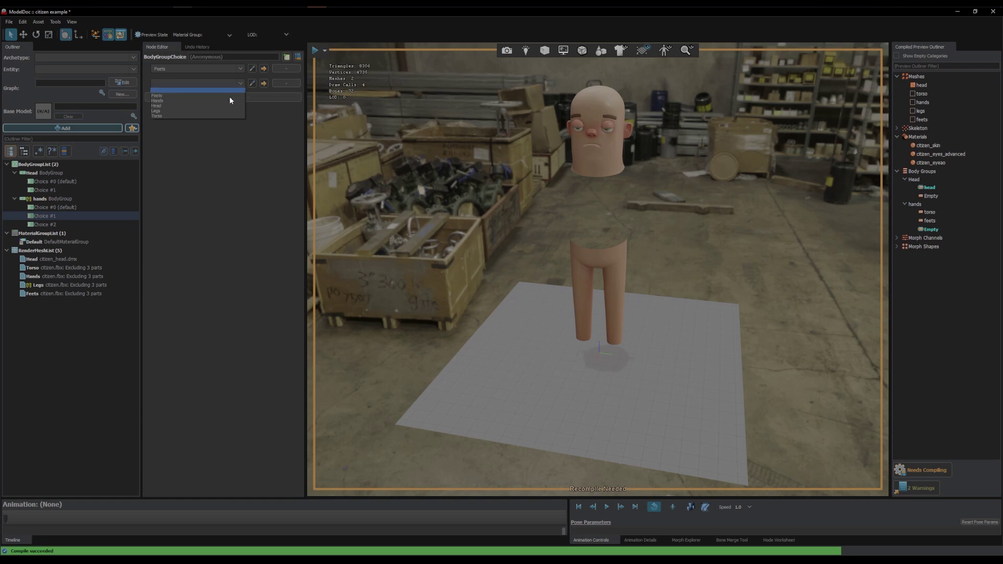
{"action": "left_click", "coordinate": [226, 99]}
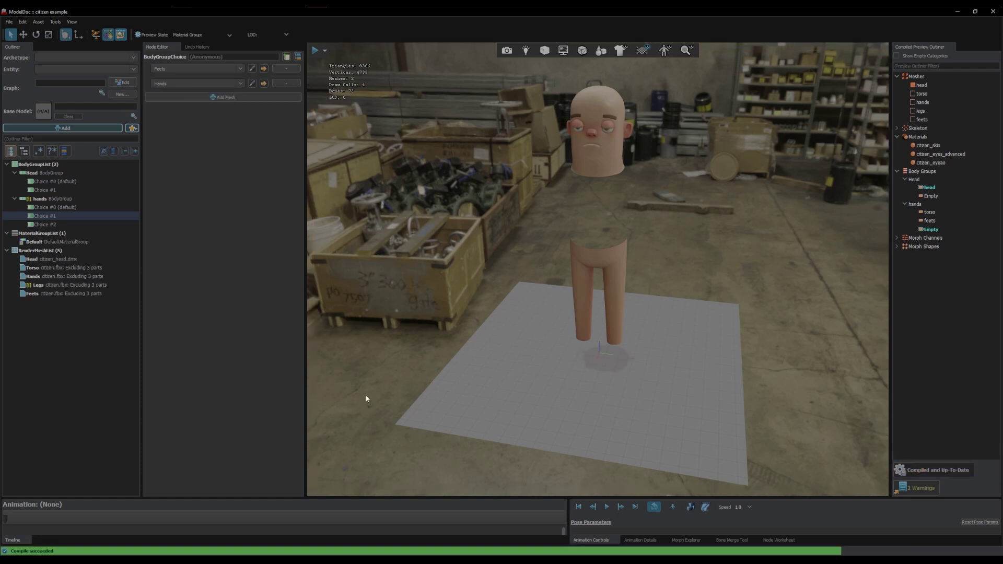
Remove the Hands mesh from Choice #1, leaving only Feets, and recompile
{"action": "left_click", "coordinate": [37, 199]}
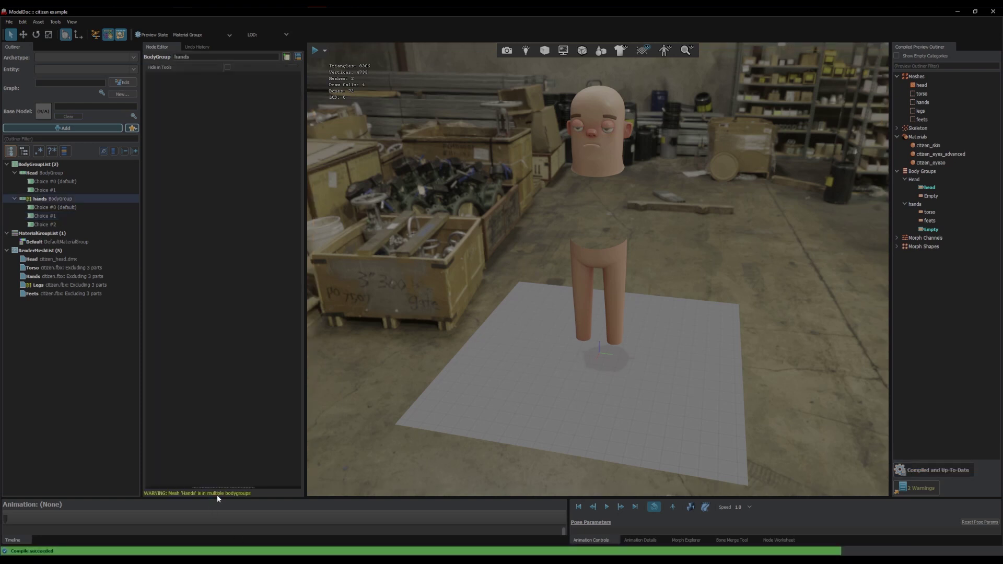
{"action": "left_click", "coordinate": [60, 214]}
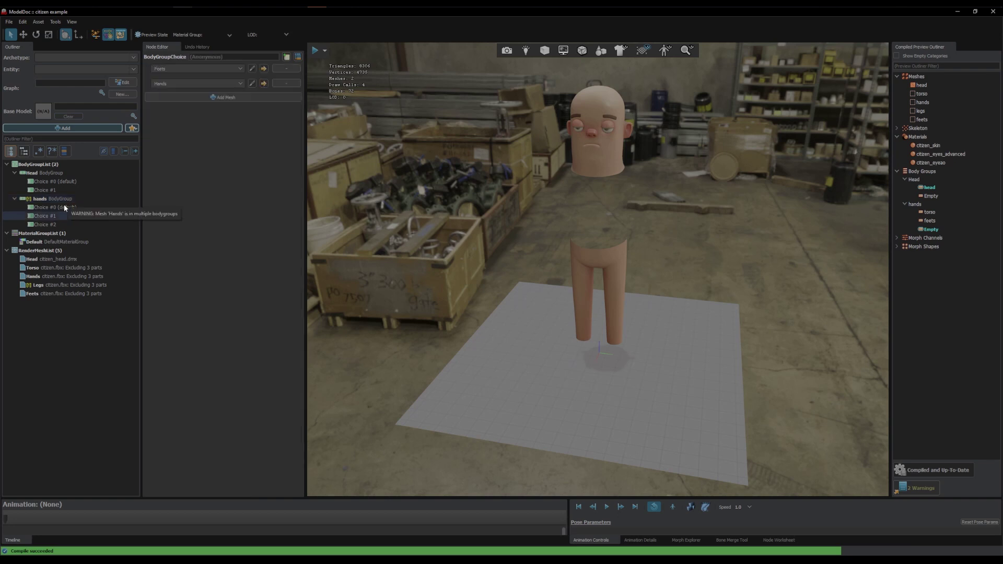
{"action": "left_click", "coordinate": [276, 83]}
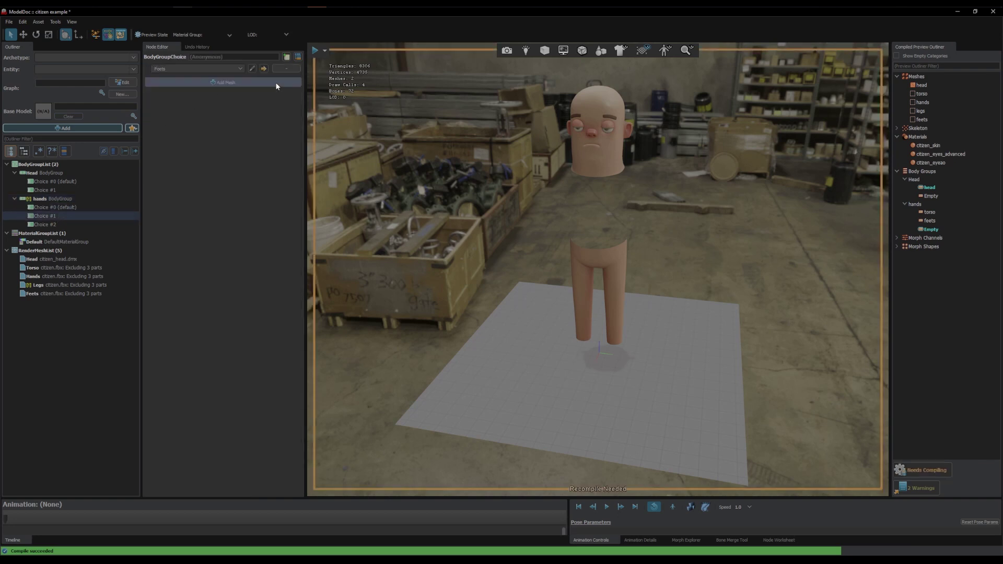
{"action": "left_click", "coordinate": [925, 468]}
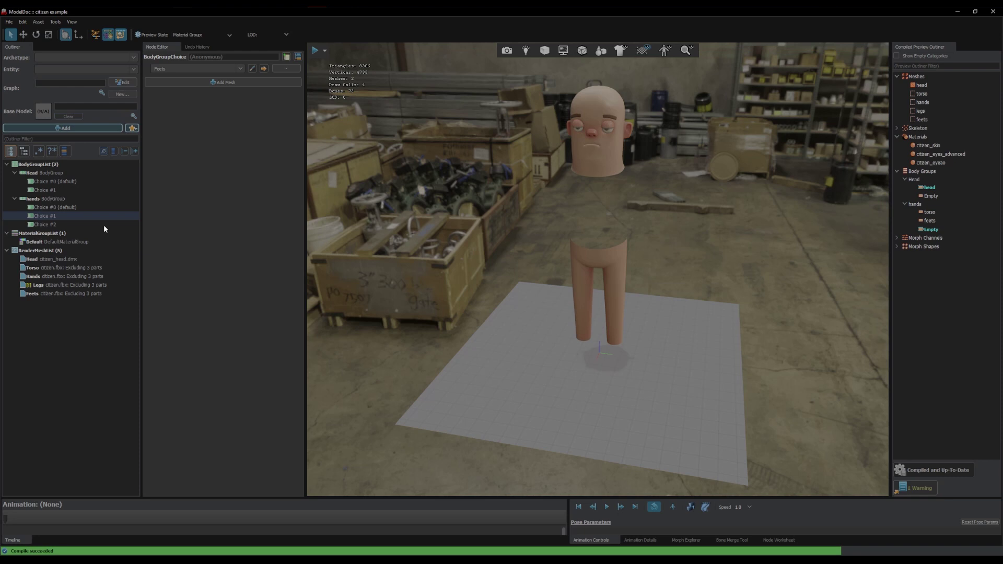
{"action": "mouse_move", "coordinate": [34, 284]}
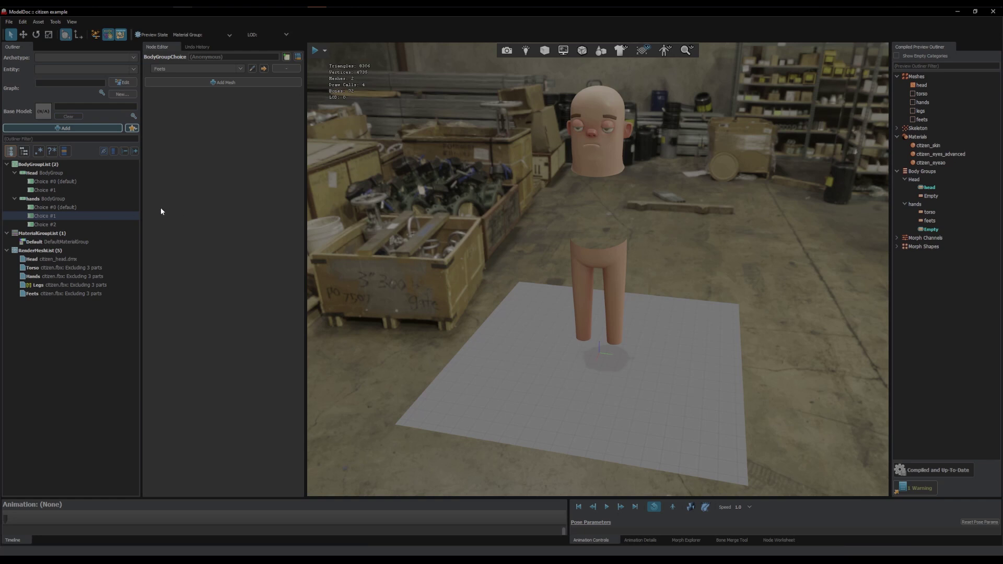
Add a body group named base and move it to the top of the list
{"action": "left_click", "coordinate": [39, 165]}
{"action": "right_click", "coordinate": [38, 165]}
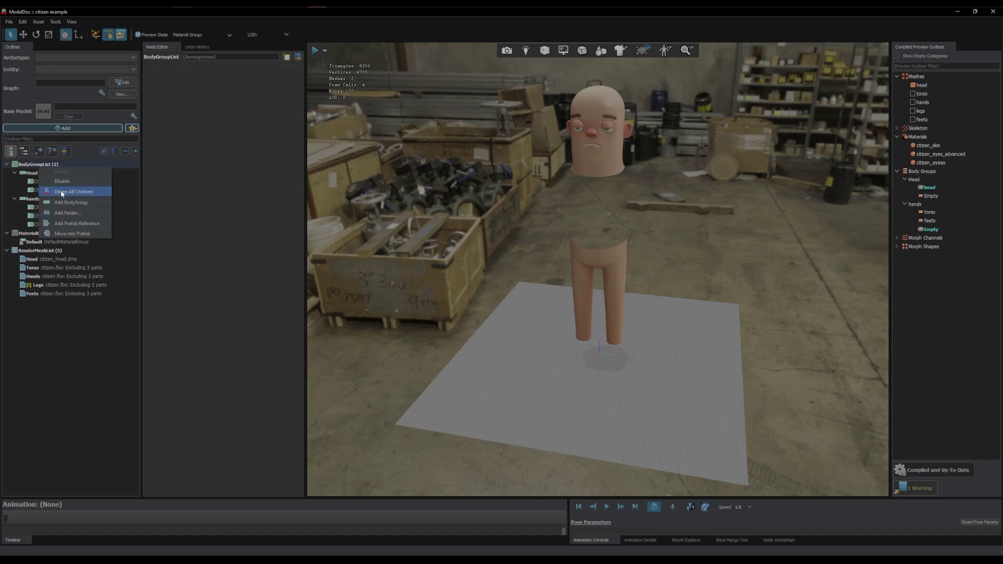
{"action": "left_click", "coordinate": [66, 202]}
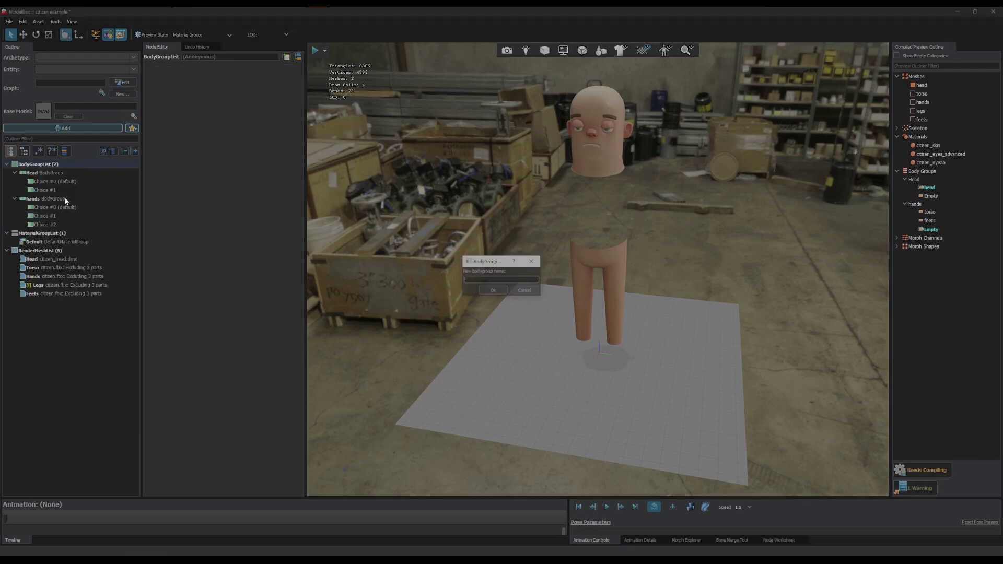
{"action": "type", "text": "b"}
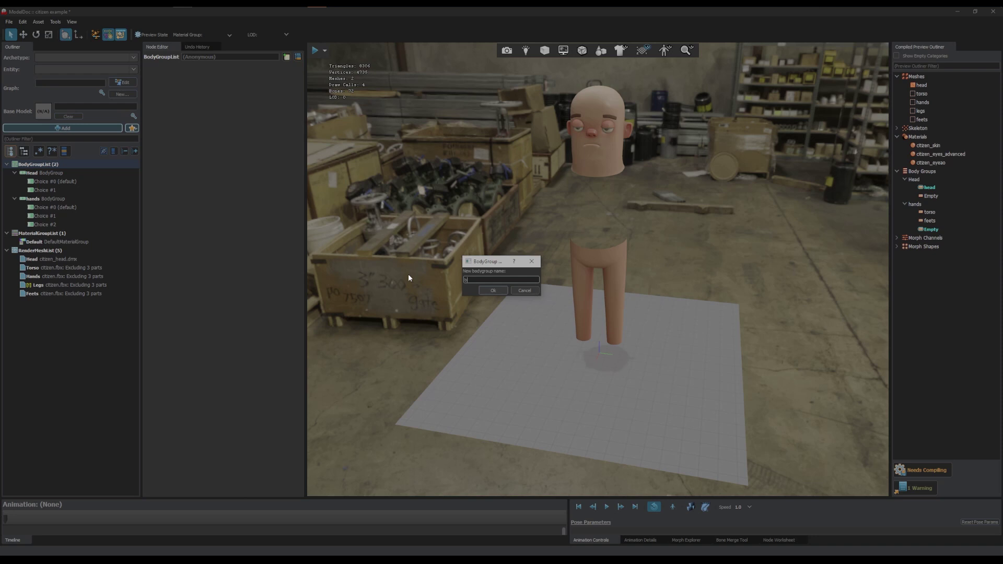
{"action": "type", "text": "ase"}
{"action": "key", "text": "Return"}
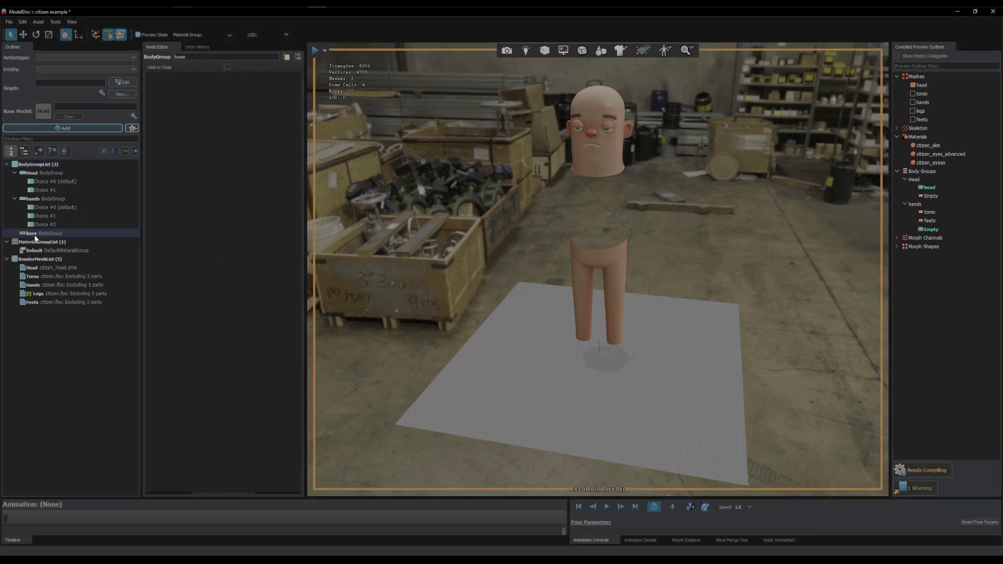
{"action": "left_click_drag", "start_coordinate": [35, 237], "coordinate": [35, 168]}
Give base a choice with the Legs mesh, replacing an initial Feets pick, and compile
{"action": "right_click", "coordinate": [35, 171]}
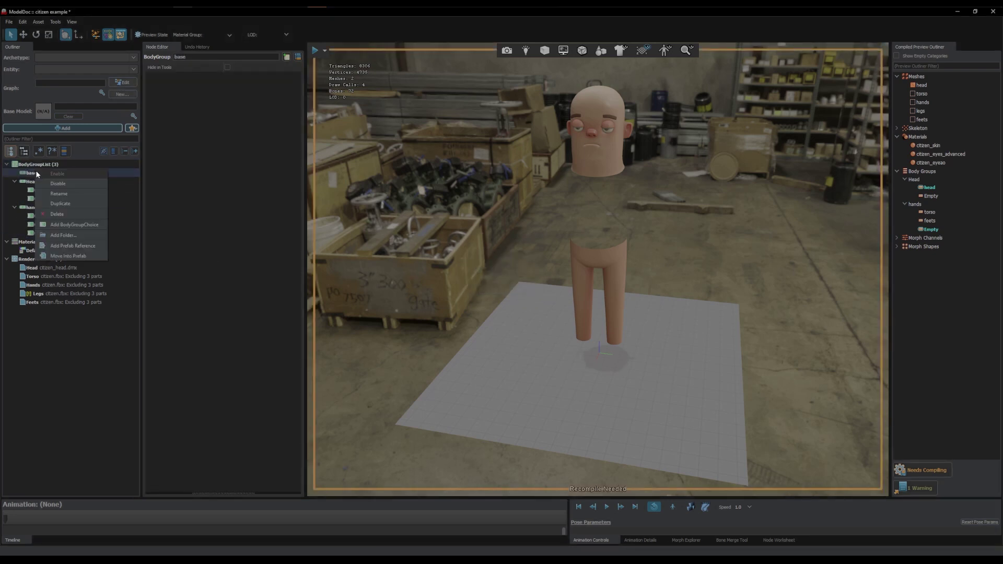
{"action": "left_click", "coordinate": [63, 224]}
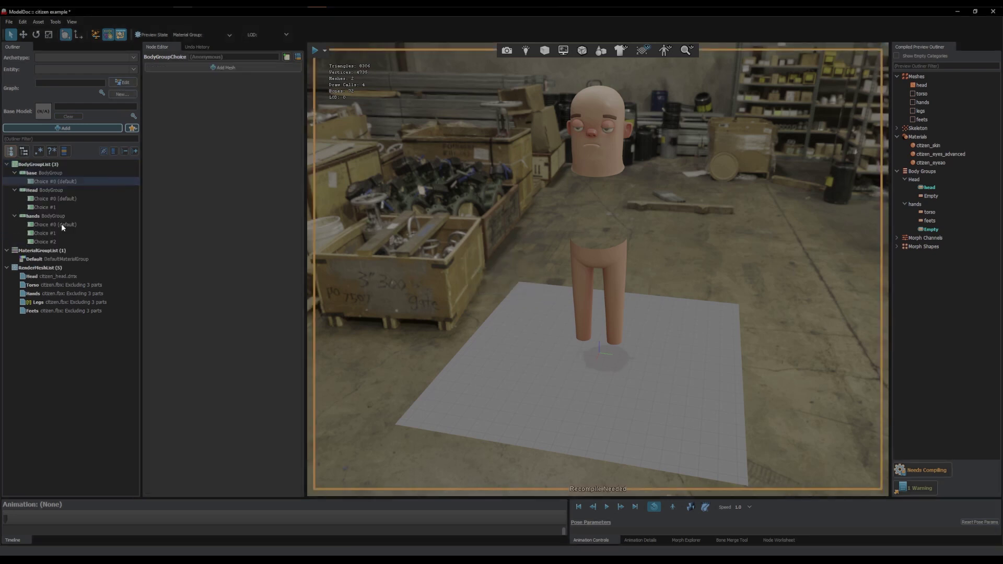
{"action": "left_click", "coordinate": [234, 67]}
{"action": "left_click", "coordinate": [241, 68]}
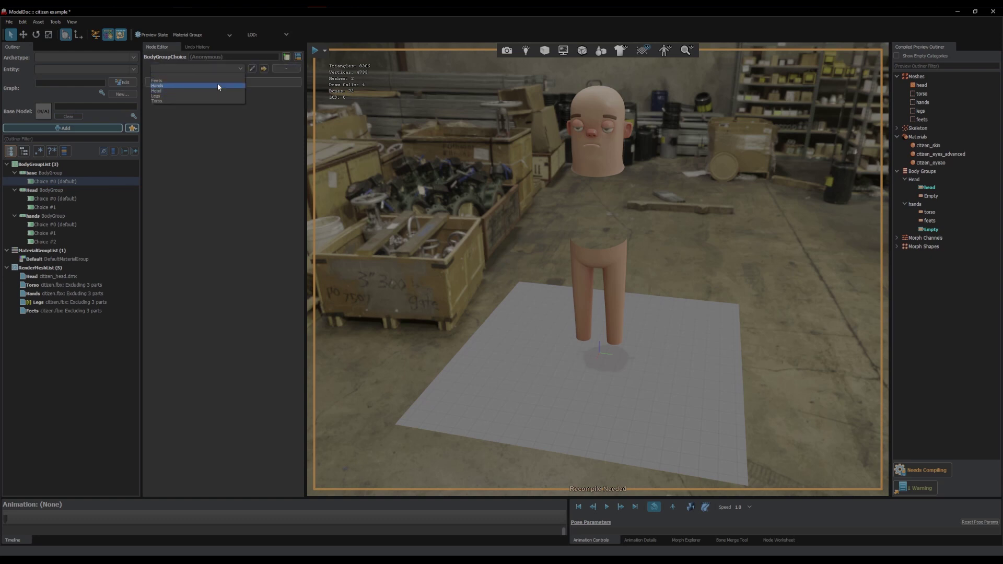
{"action": "left_click", "coordinate": [218, 80]}
{"action": "left_click", "coordinate": [242, 70]}
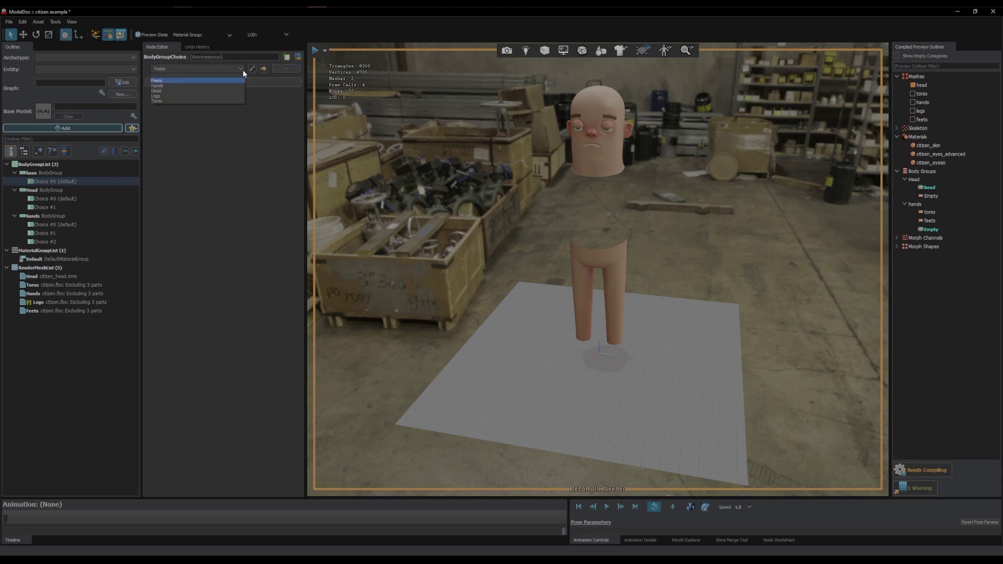
{"action": "left_click", "coordinate": [227, 95]}
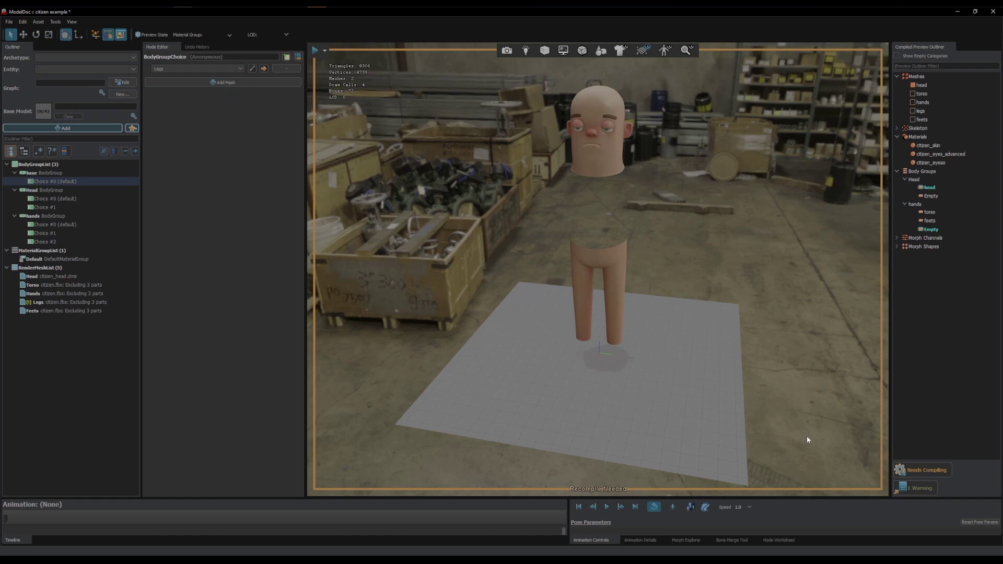
{"action": "left_click", "coordinate": [904, 468]}
Preview the base legs choice, the hands torso choice, and the model with the head hidden
{"action": "left_click", "coordinate": [904, 180]}
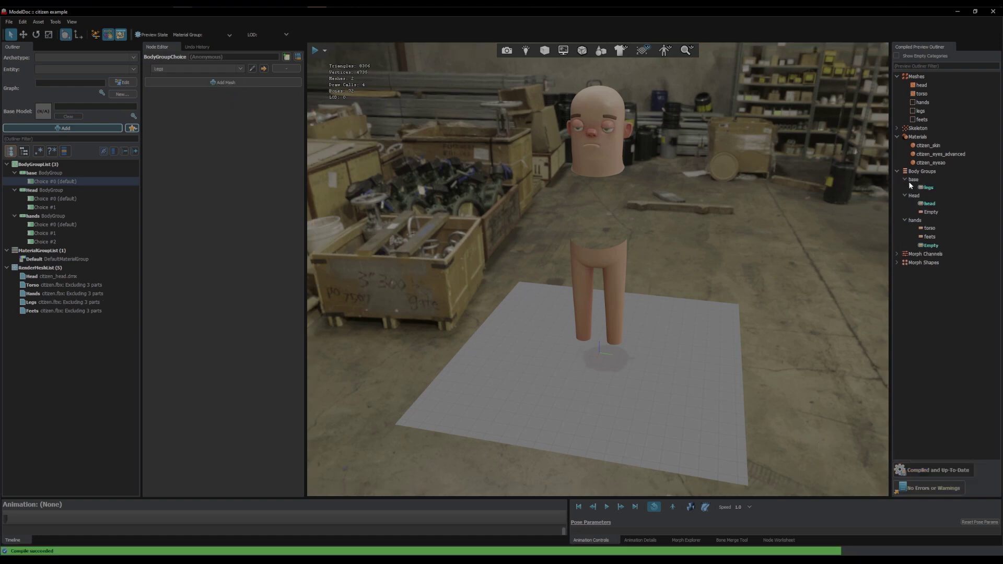
{"action": "left_click", "coordinate": [921, 187]}
{"action": "left_click", "coordinate": [904, 179]}
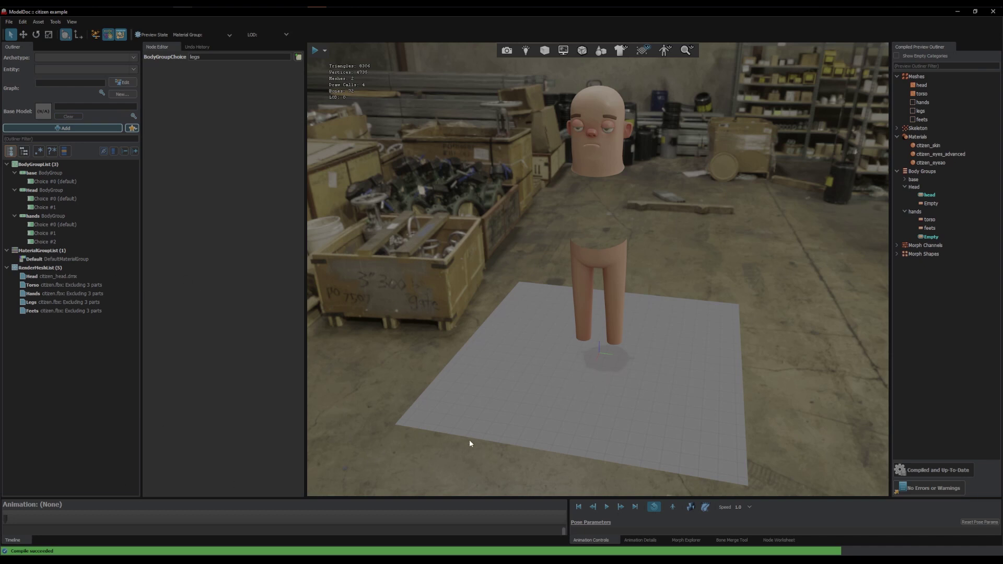
{"action": "left_click", "coordinate": [473, 407]}
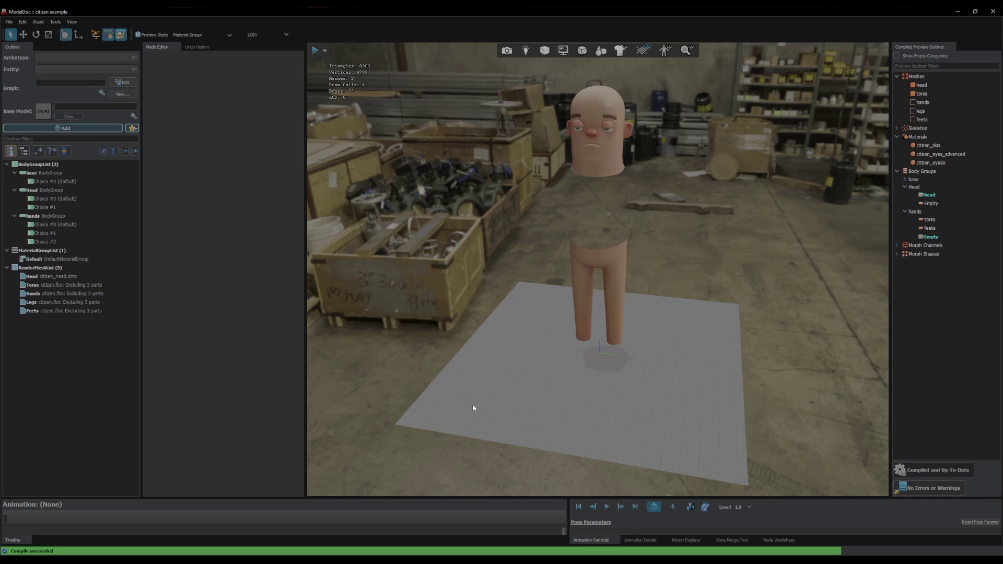
{"action": "left_click", "coordinate": [939, 219]}
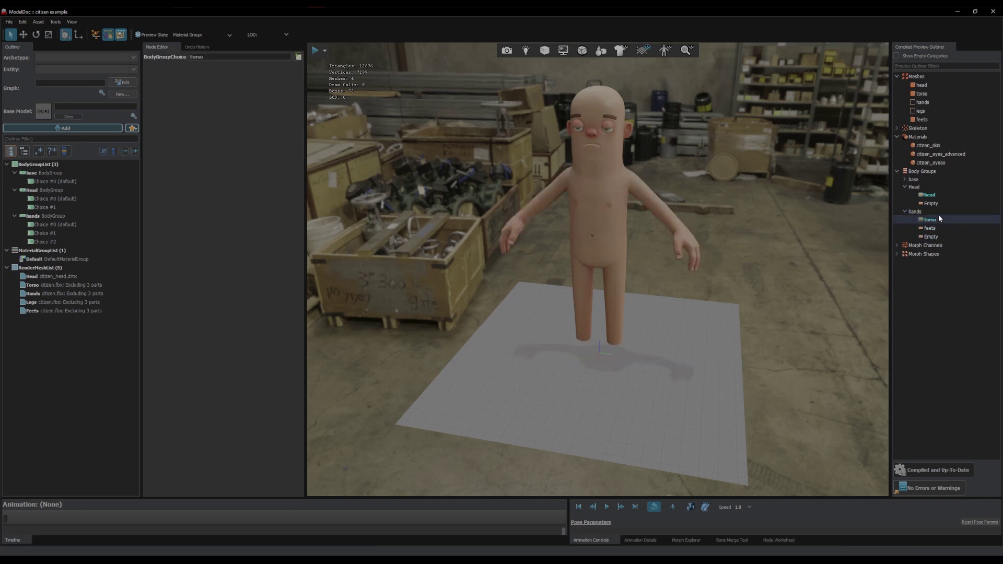
{"action": "double_click", "coordinate": [941, 211]}
{"action": "left_click", "coordinate": [934, 204]}
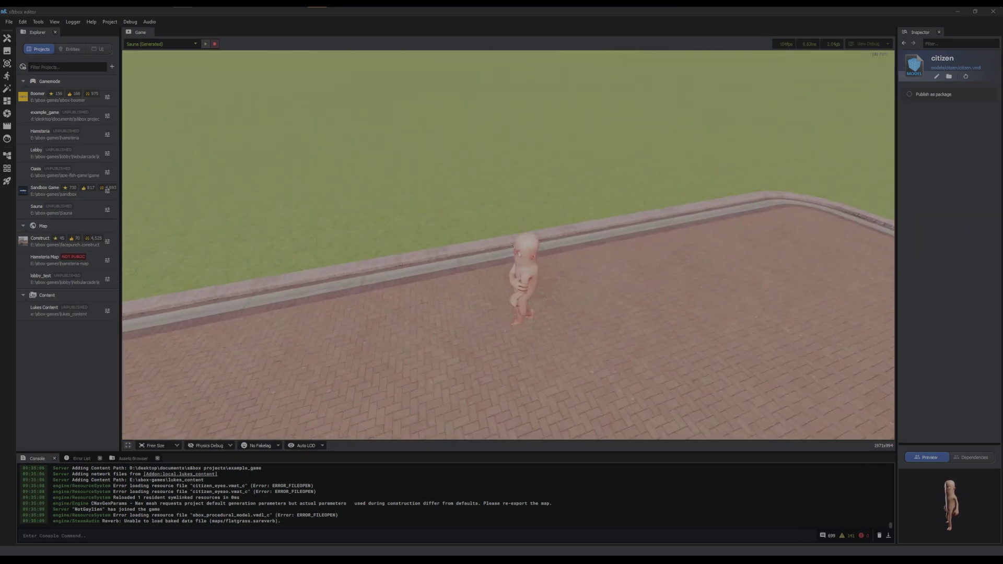
Bring up Pawn.cs in Visual Studio, showing RefreshSkin's random SetBodyGroup call
{"action": "mouse_move", "coordinate": [308, 3]}
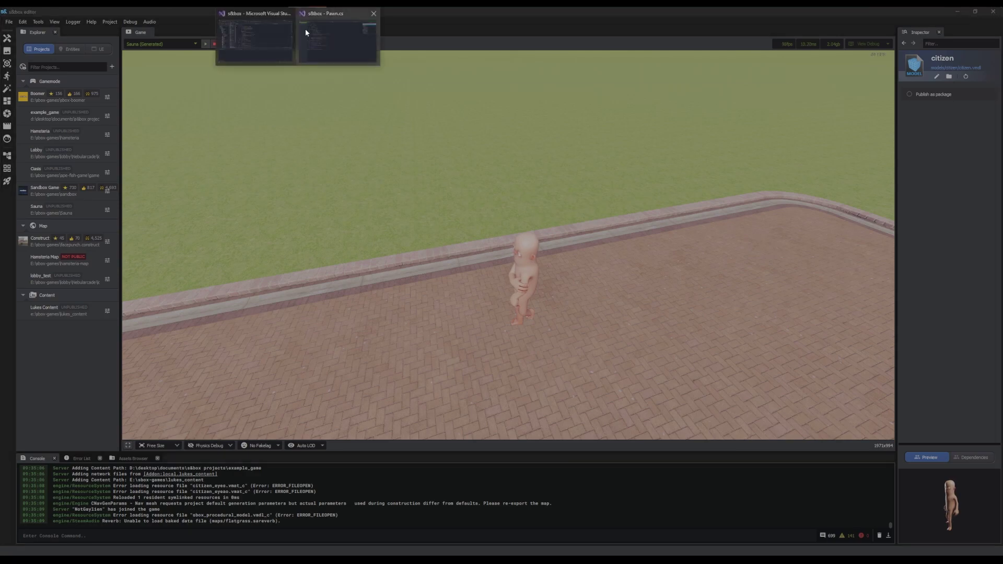
{"action": "left_click", "coordinate": [303, 32]}
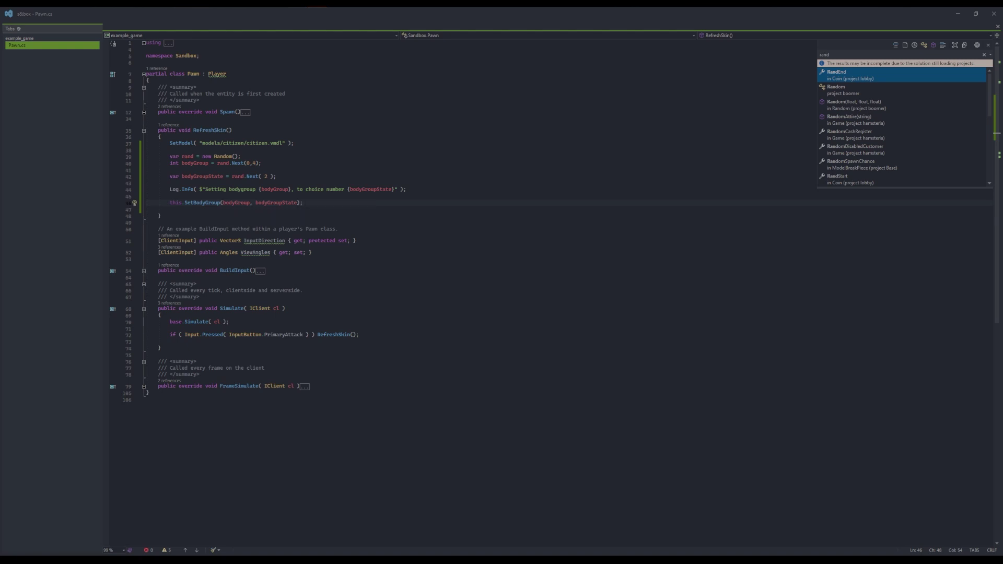
Bring up the citizen model and collapse, then re-expand, its Head body group (head_lod0 or Empty)
{"action": "left_click", "coordinate": [200, 26]}
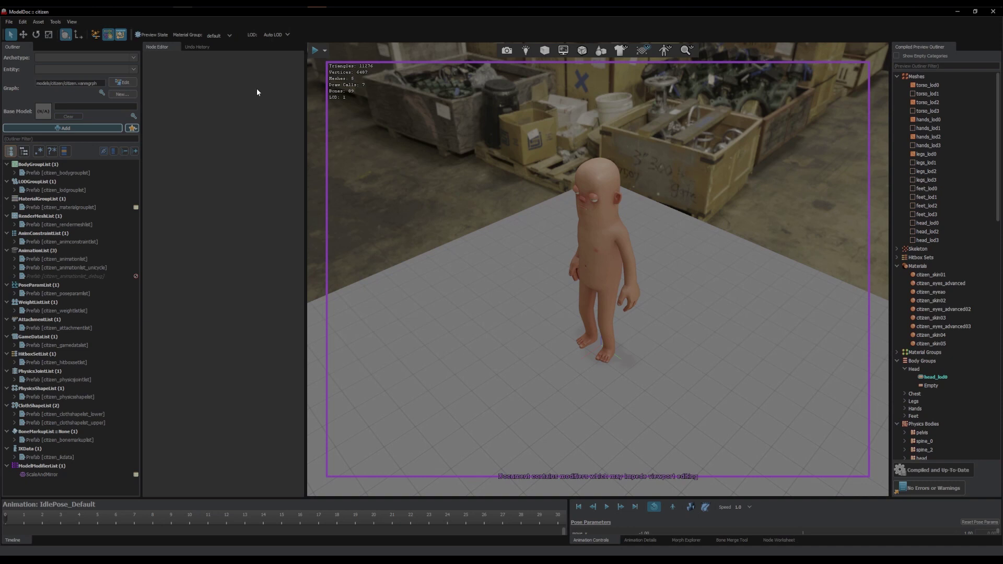
{"action": "left_click", "coordinate": [908, 369]}
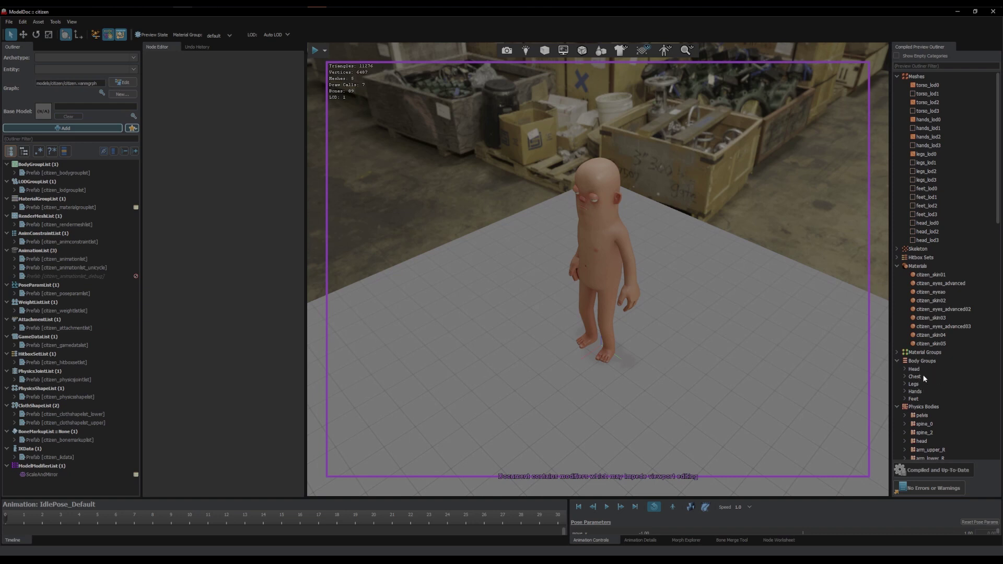
{"action": "left_click", "coordinate": [905, 368]}
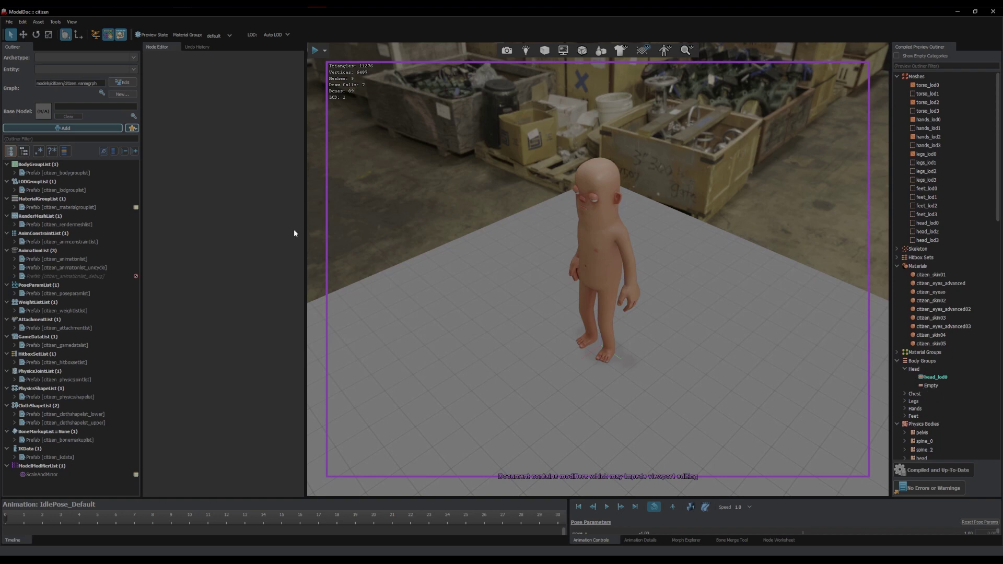
{"action": "mouse_move", "coordinate": [299, 2]}
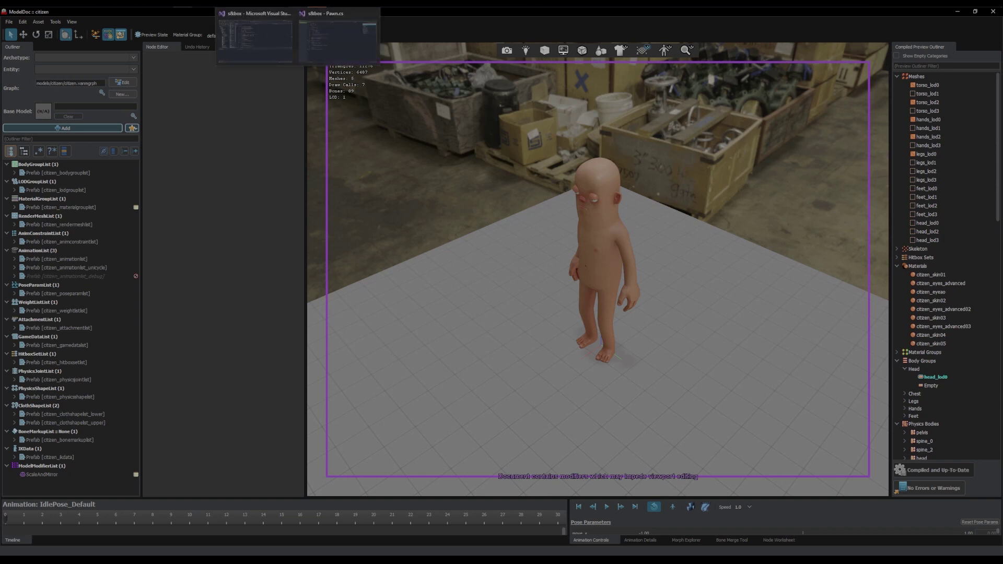
Bring Pawn.cs with the random SetBodyGroup code to the front, then head toward the s&box editor
{"action": "left_click", "coordinate": [315, 23]}
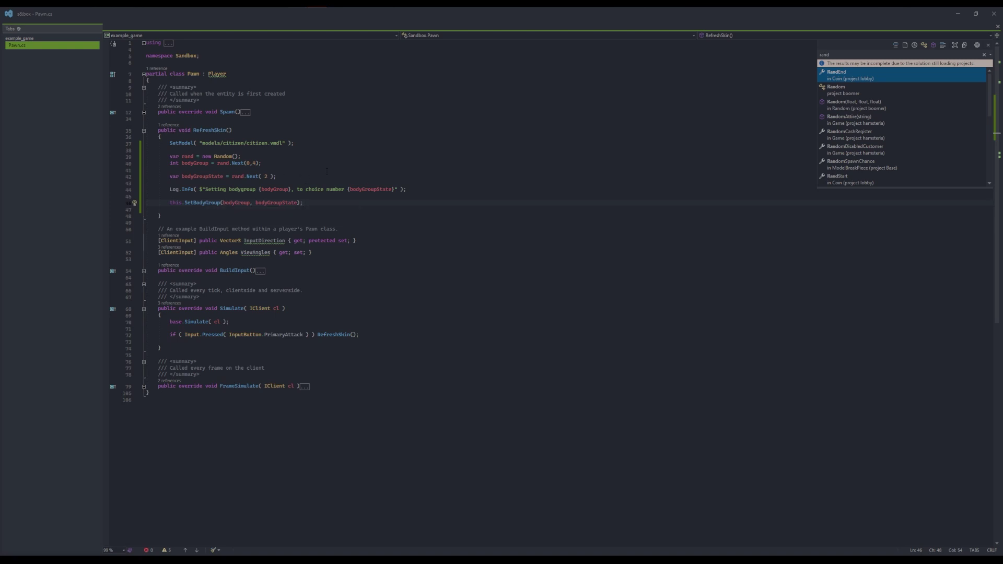
{"action": "key", "text": "alt+Tab"}
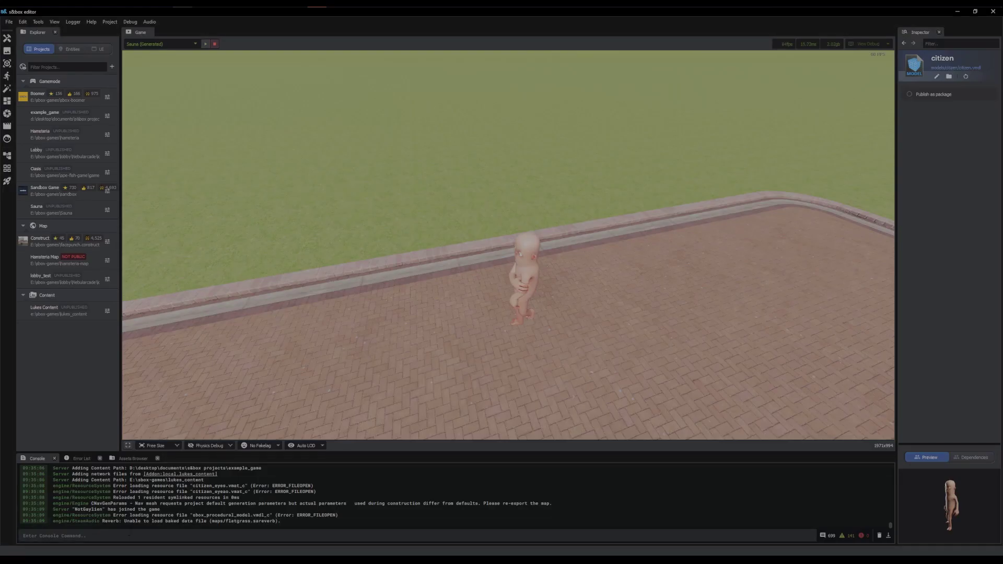
Fire in the game view so the citizen randomly hides body parts and the console logs each bodygroup change
{"action": "left_click", "coordinate": [450, 338]}
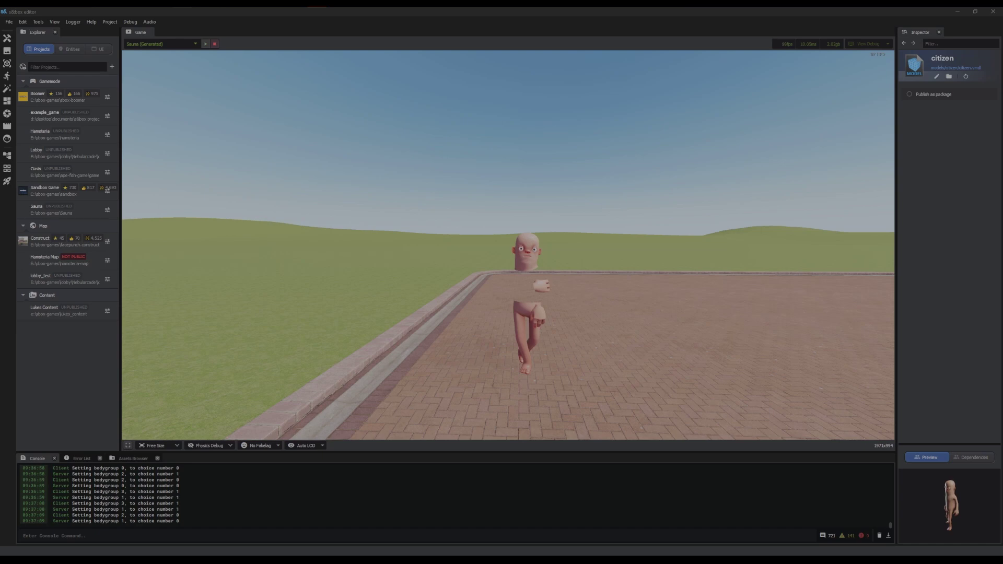
Back in Pawn.cs, add a blank line below the SetBodyGroup call, undoing the partial 'bodygroup' text
{"action": "key", "text": "alt+Tab"}
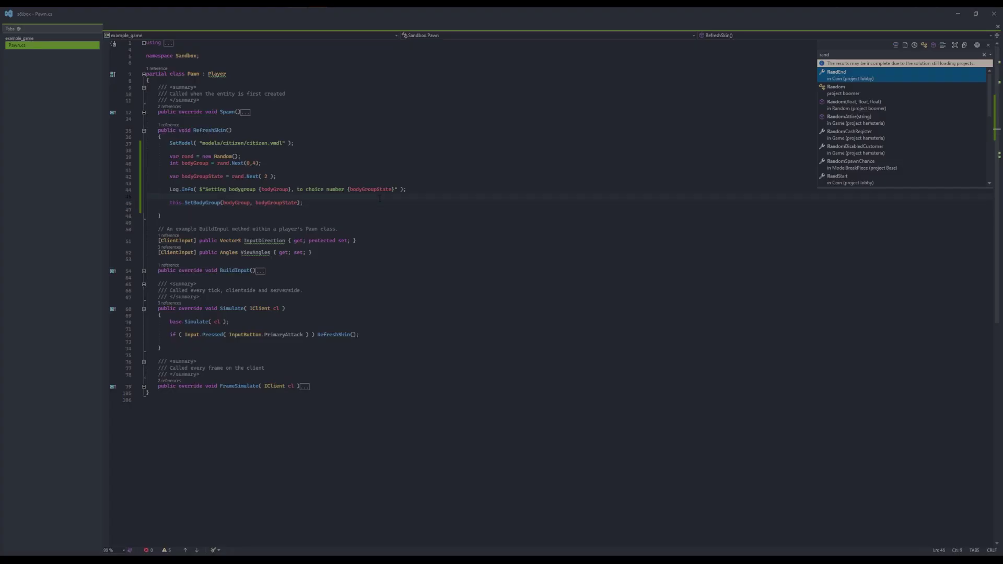
{"action": "left_click", "coordinate": [331, 206]}
{"action": "key", "text": "Return"}
{"action": "key", "text": "Return"}
{"action": "type", "text": "bod"}
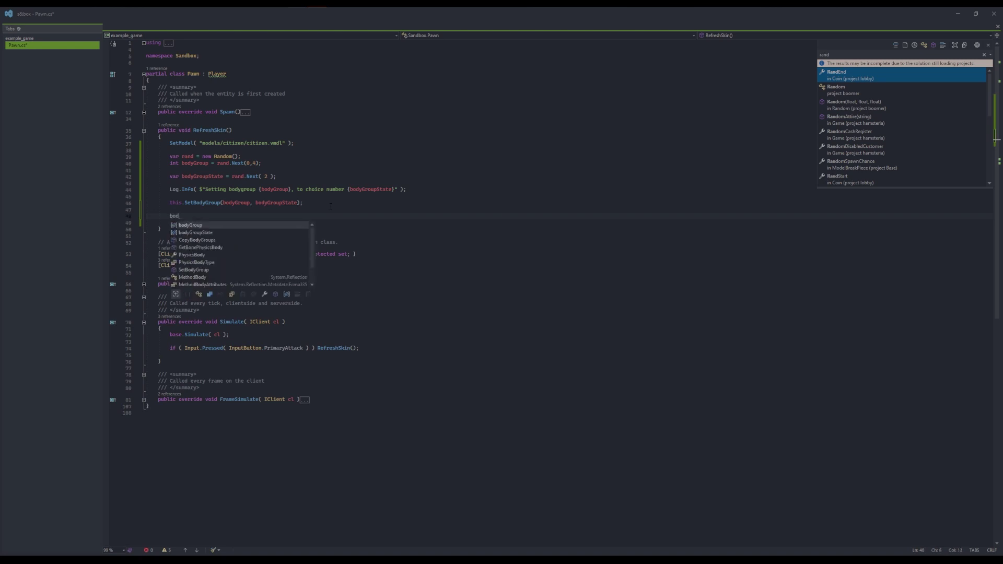
{"action": "type", "text": "ygroup"}
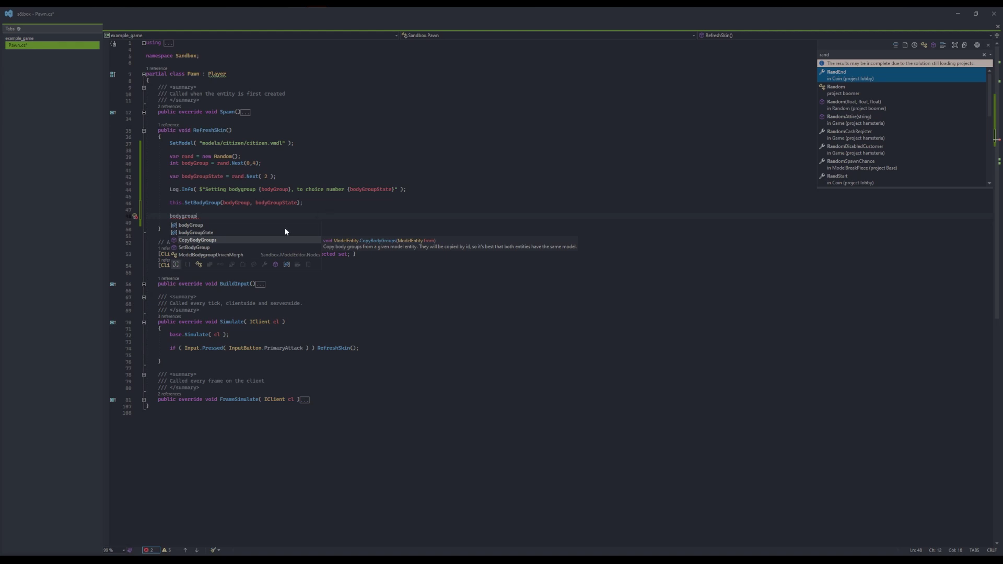
{"action": "key", "text": "ctrl+z"}
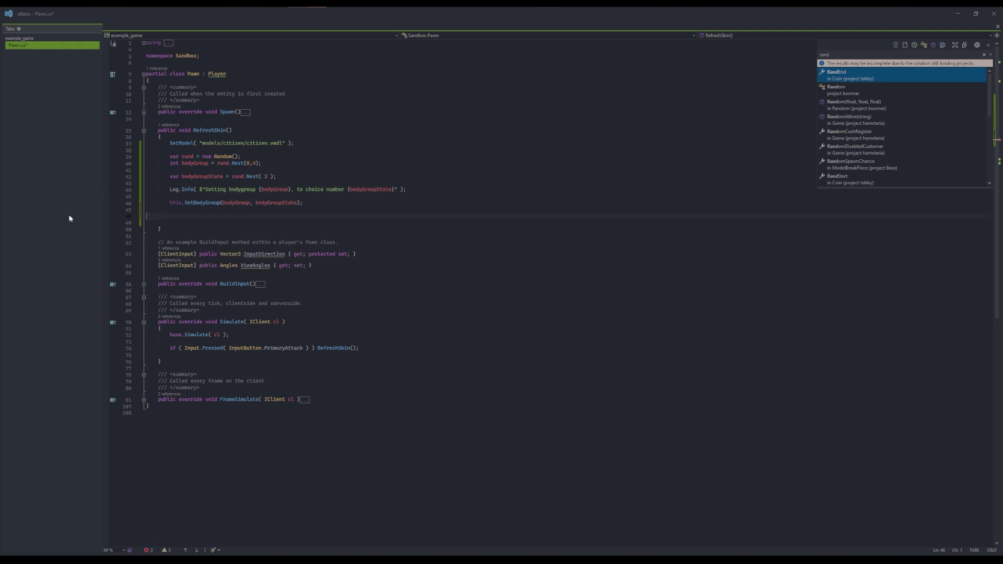